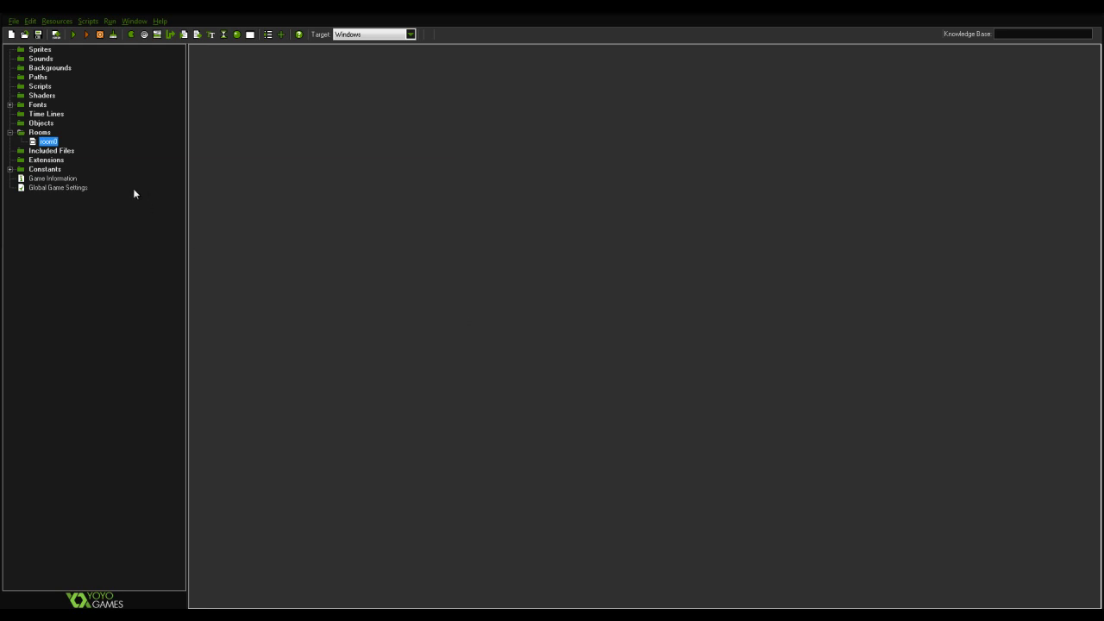
Create object obj_controller with a Draw event and close its properties.
{"action": "right_click", "coordinate": [48, 127]}
{"action": "left_click", "coordinate": [54, 129]}
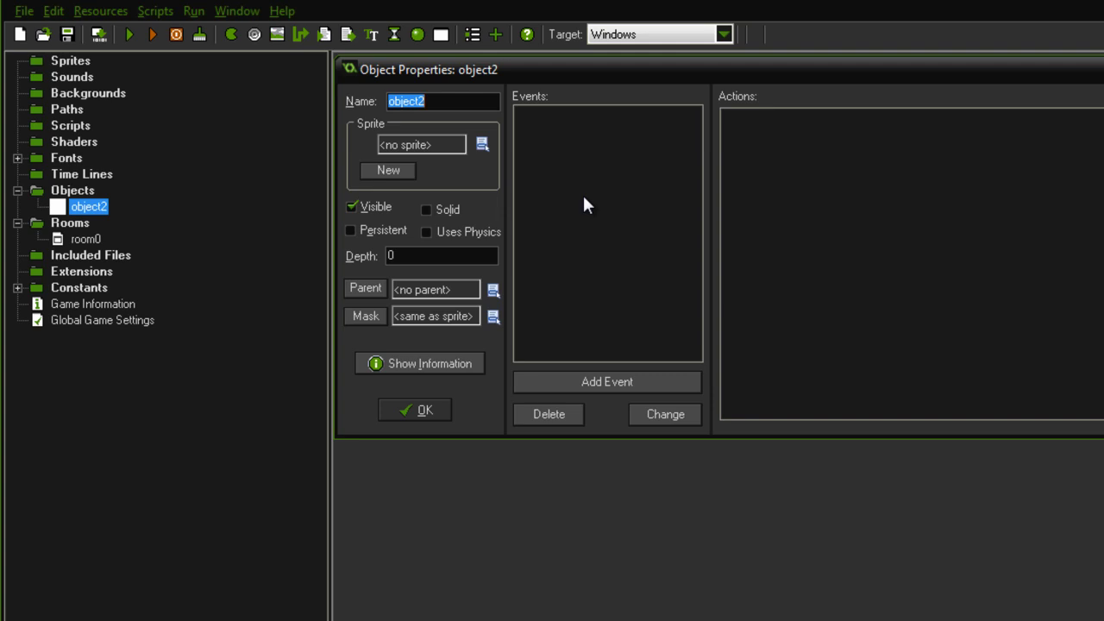
{"action": "type", "text": "obj_"}
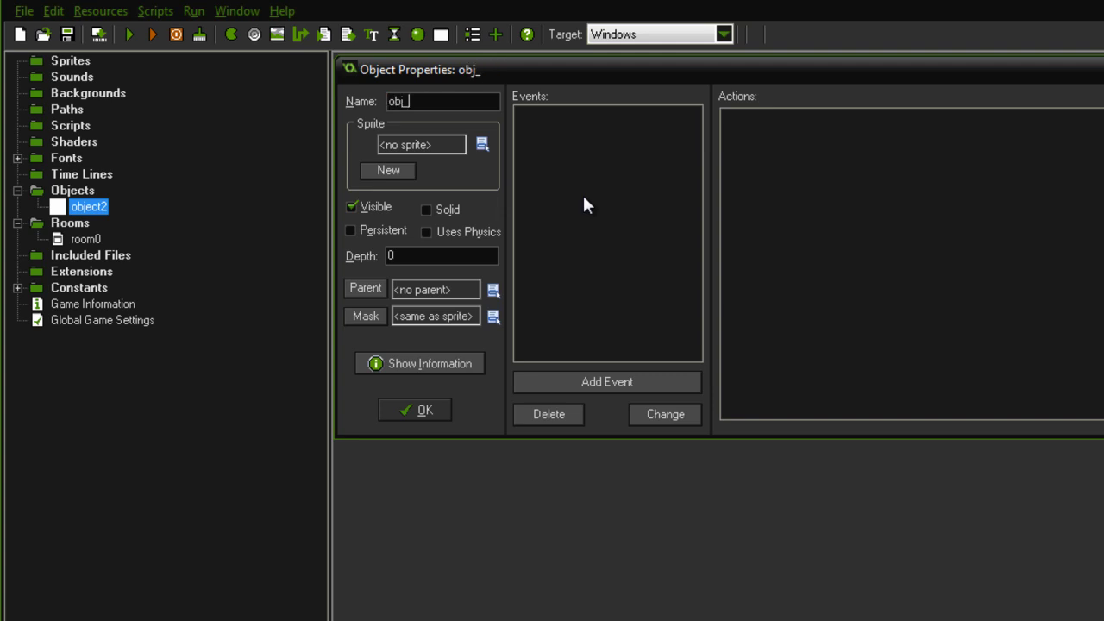
{"action": "type", "text": "controlle"}
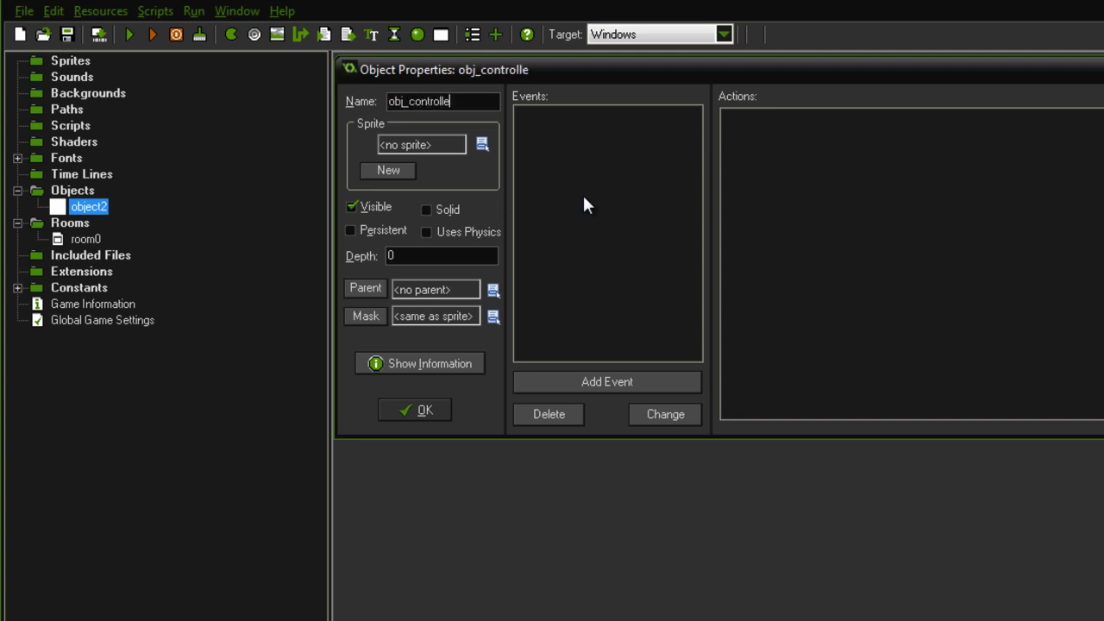
{"action": "type", "text": "r"}
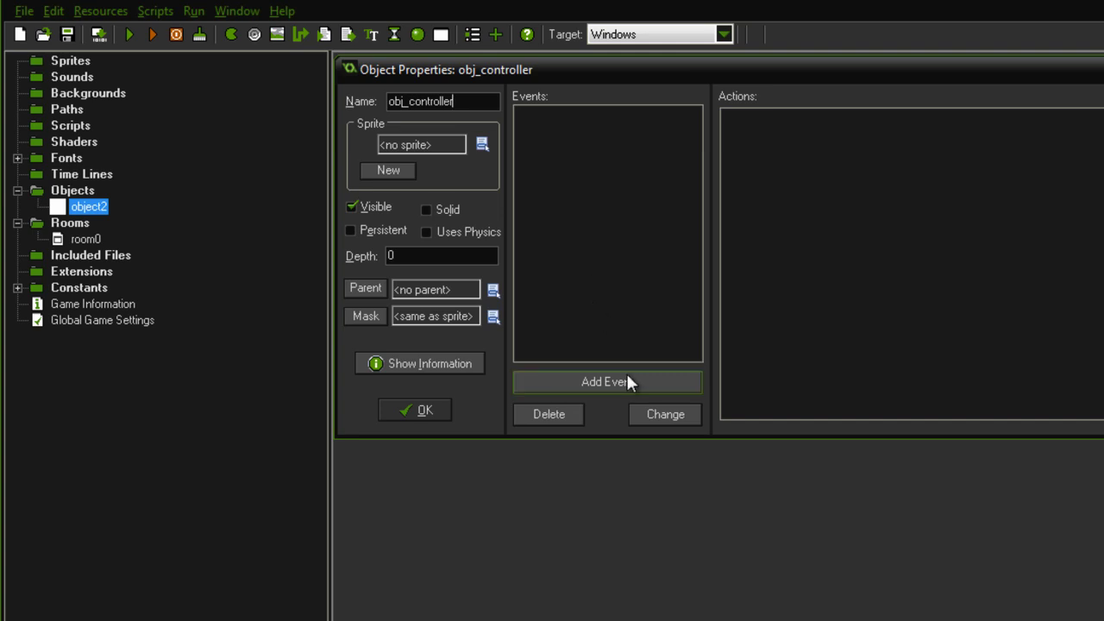
{"action": "left_click", "coordinate": [627, 377]}
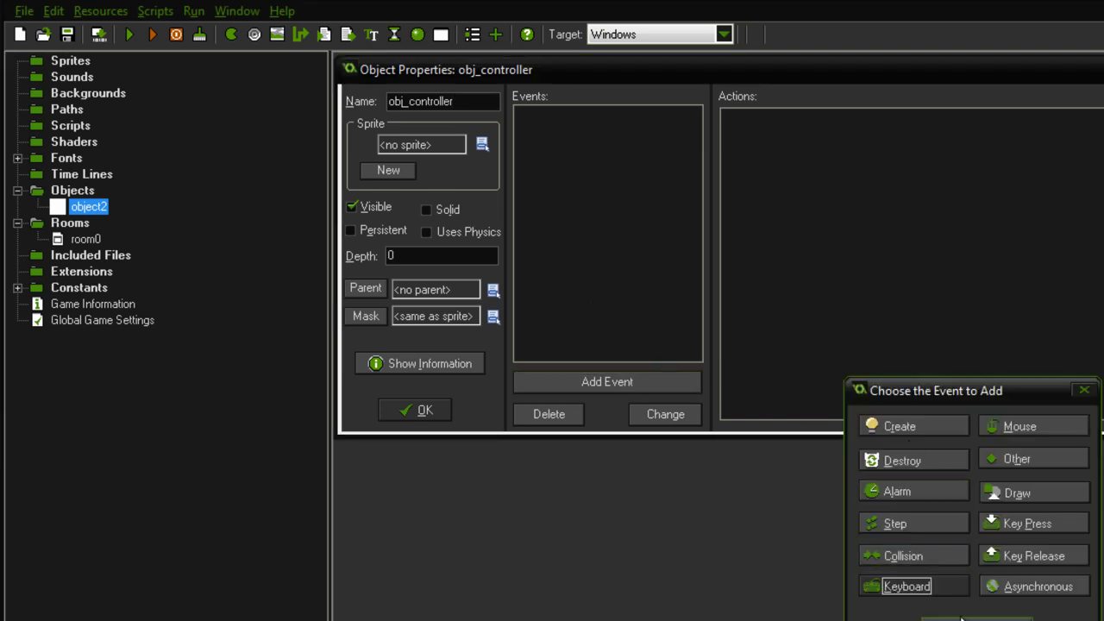
{"action": "left_click", "coordinate": [1033, 489]}
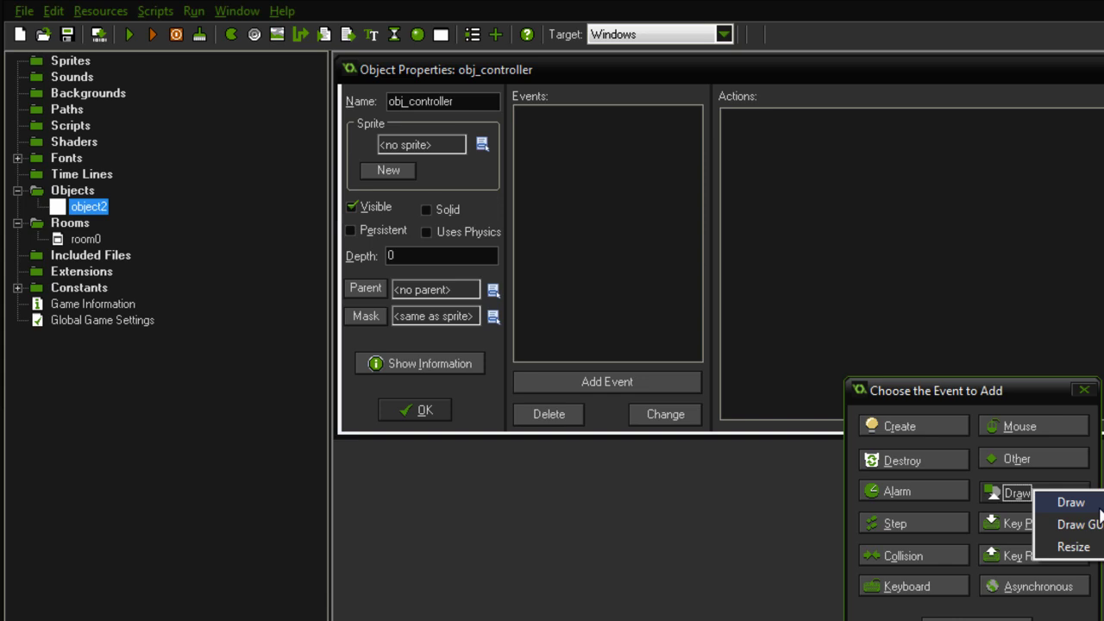
{"action": "left_click", "coordinate": [1069, 569]}
{"action": "left_click", "coordinate": [421, 410]}
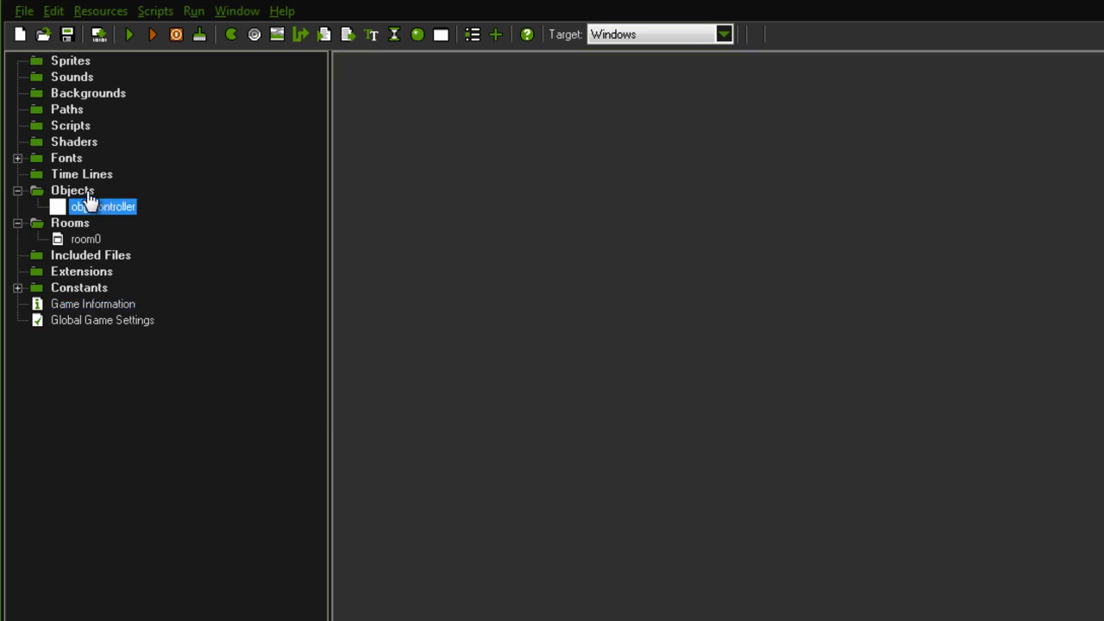
Create a new font resource, font1, using Charlemagne at size 20.
{"action": "right_click", "coordinate": [74, 162]}
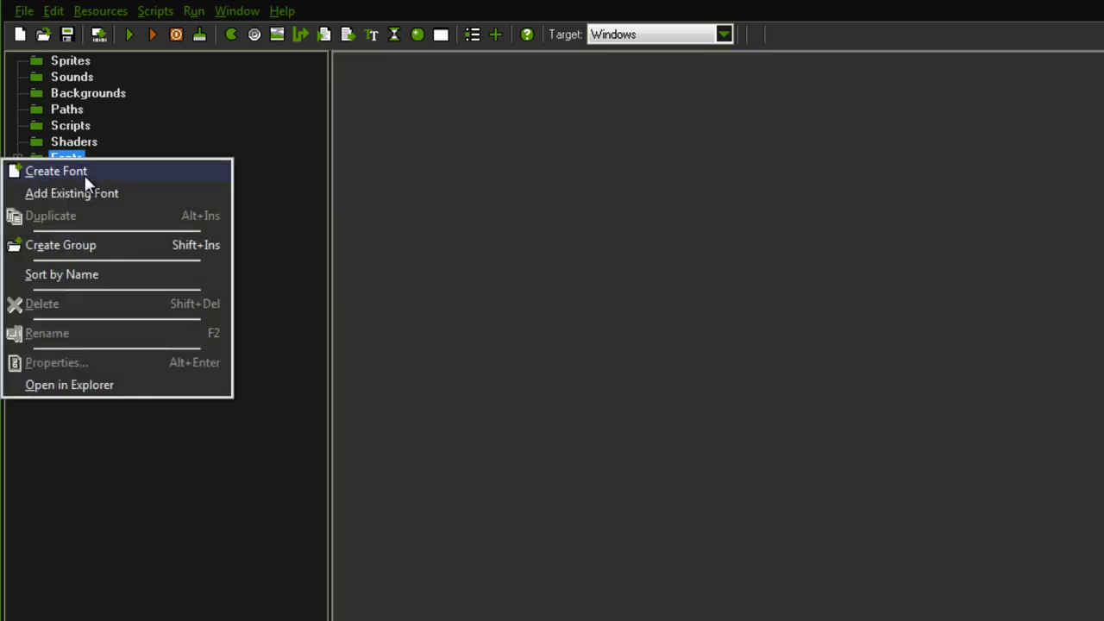
{"action": "left_click", "coordinate": [84, 173]}
{"action": "left_click_drag", "start_coordinate": [522, 272], "coordinate": [427, 271]}
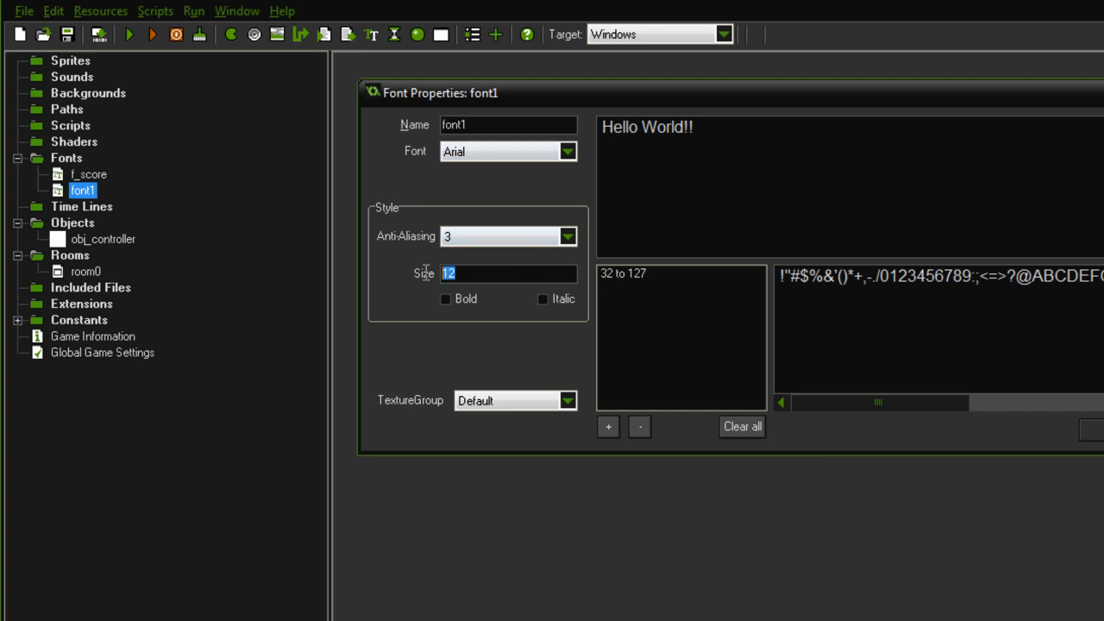
{"action": "type", "text": "20"}
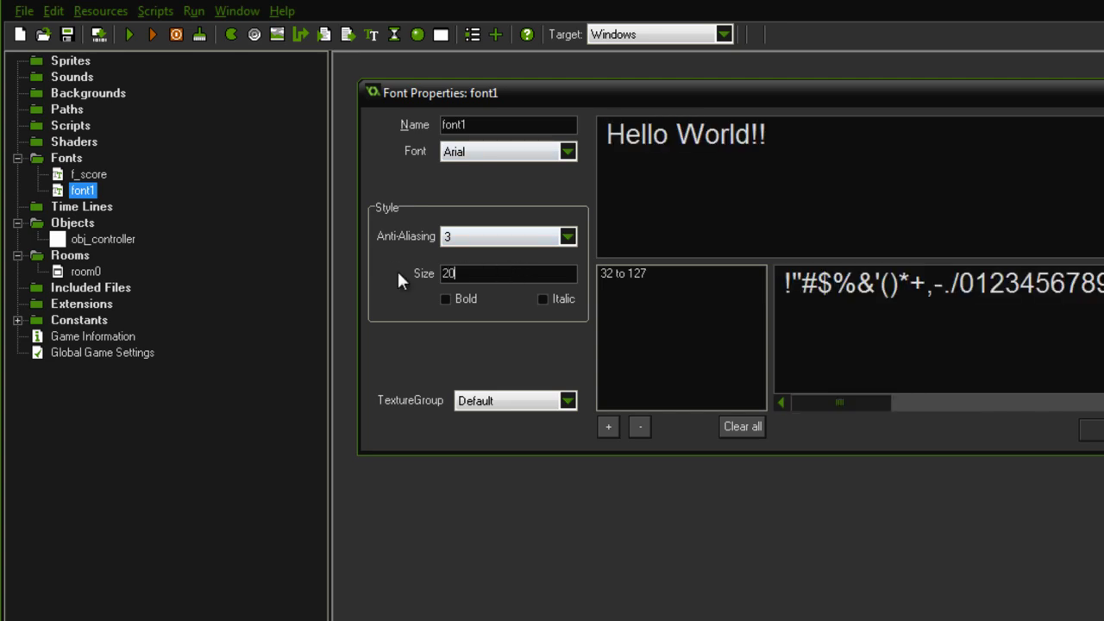
{"action": "left_click", "coordinate": [469, 154]}
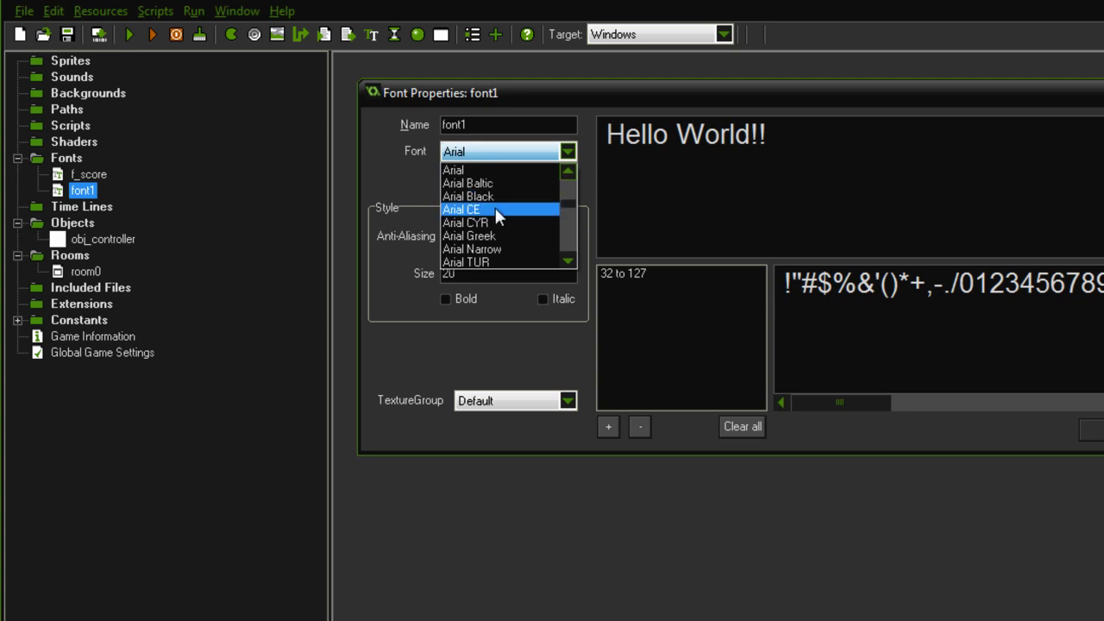
{"action": "scroll", "coordinate": [498, 233], "scroll_direction": "down", "scroll_amount": 2}
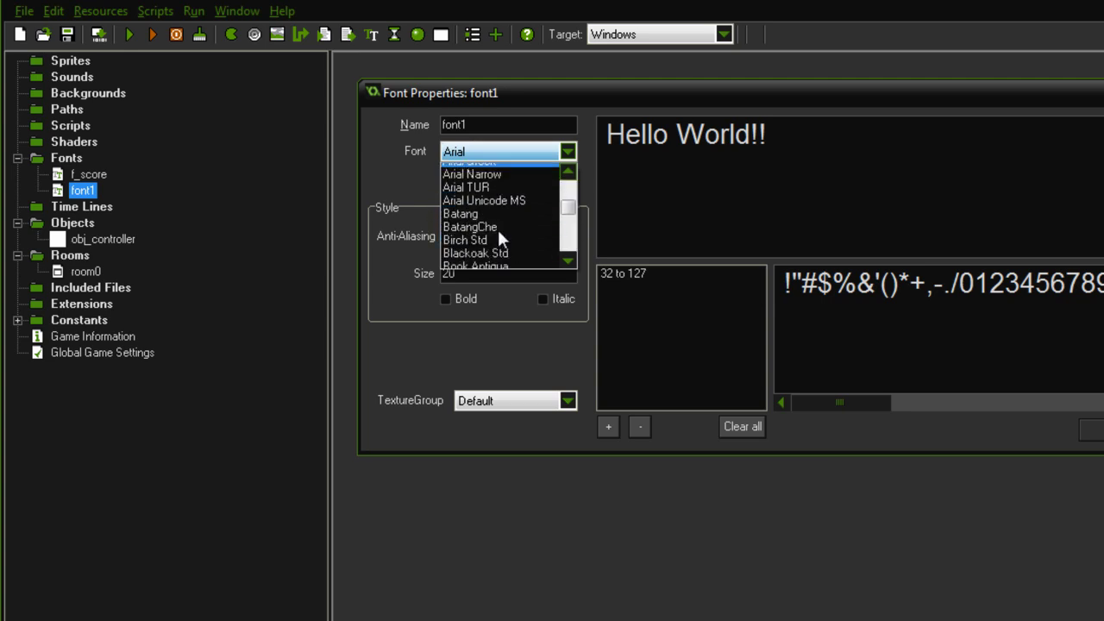
{"action": "scroll", "coordinate": [498, 228], "scroll_direction": "down", "scroll_amount": 6}
{"action": "left_click", "coordinate": [514, 235]}
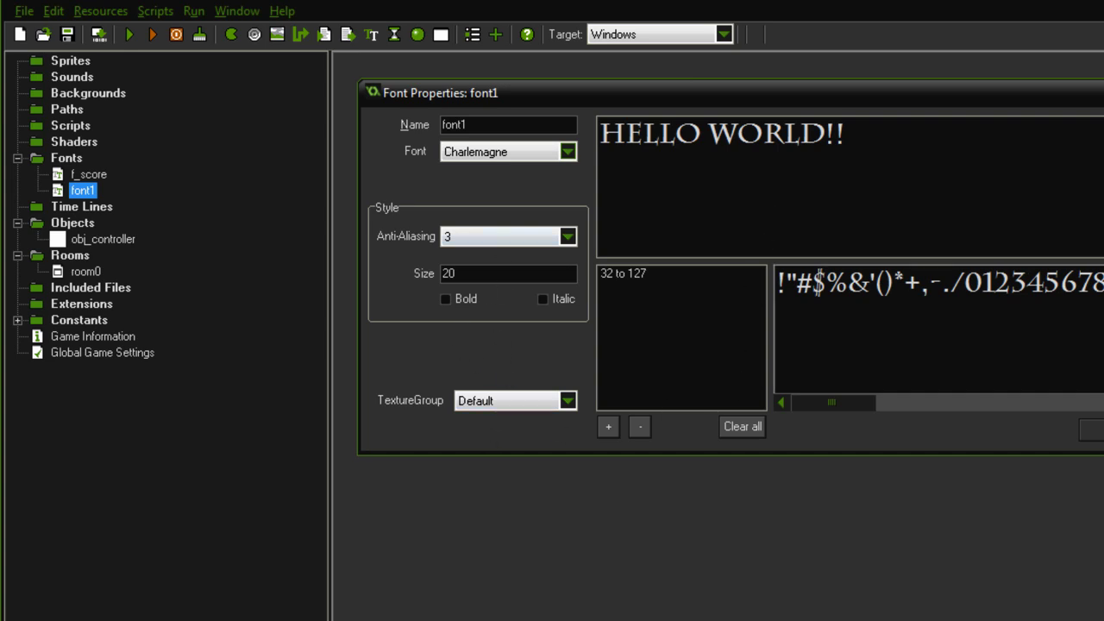
{"action": "left_click", "coordinate": [1092, 428]}
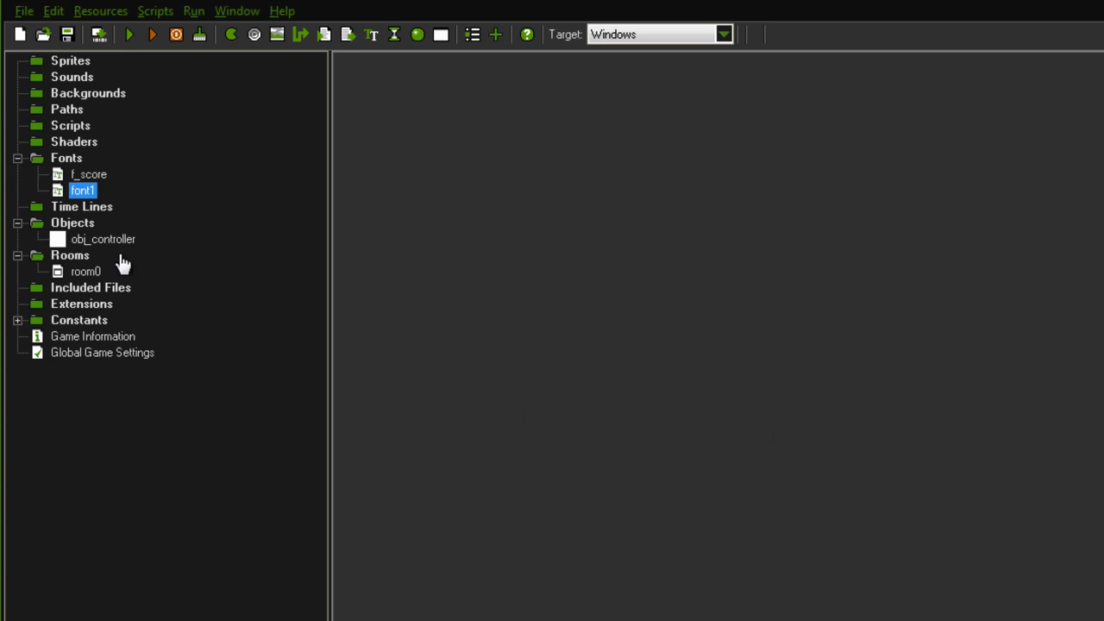
Delete the old f_score font.
{"action": "right_click", "coordinate": [86, 175]}
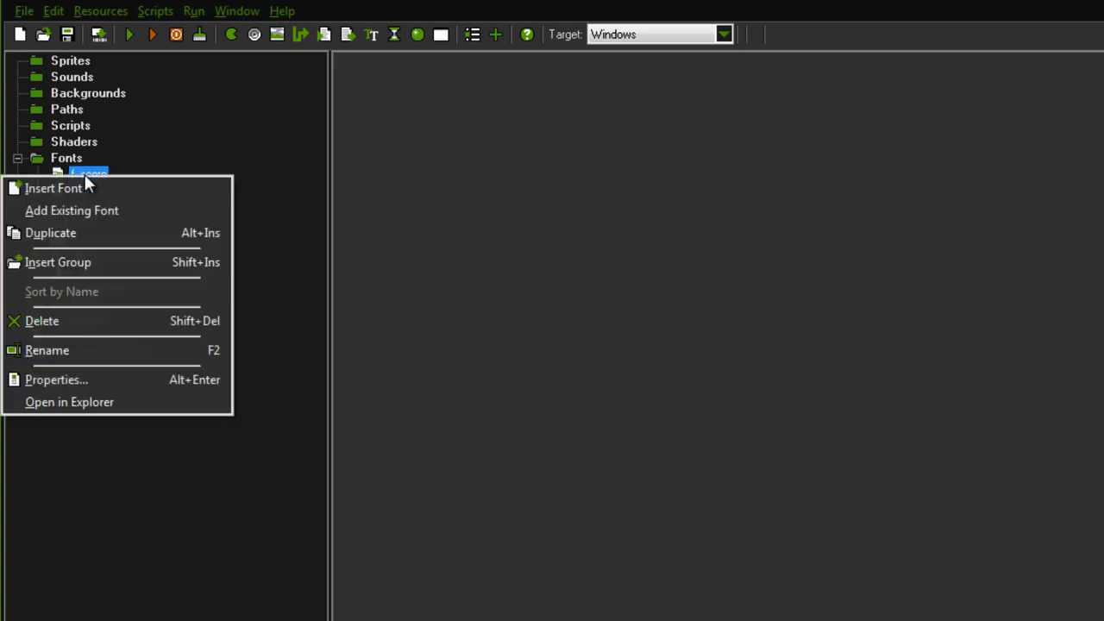
{"action": "left_click", "coordinate": [99, 320]}
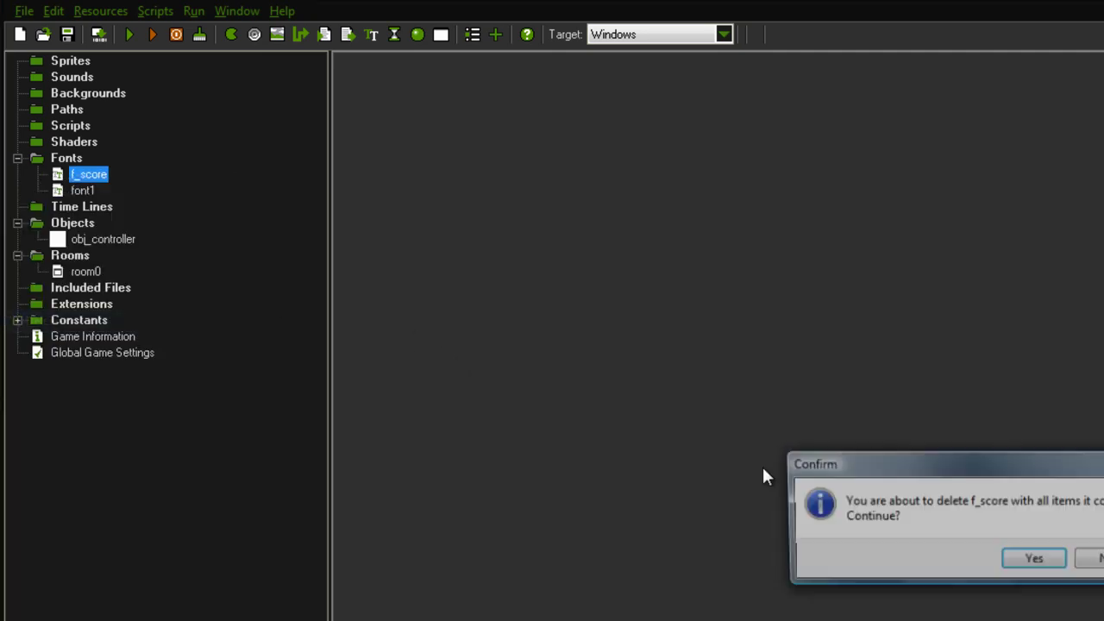
{"action": "left_click", "coordinate": [1009, 560]}
Rename font1 to f_score.
{"action": "double_click", "coordinate": [86, 176]}
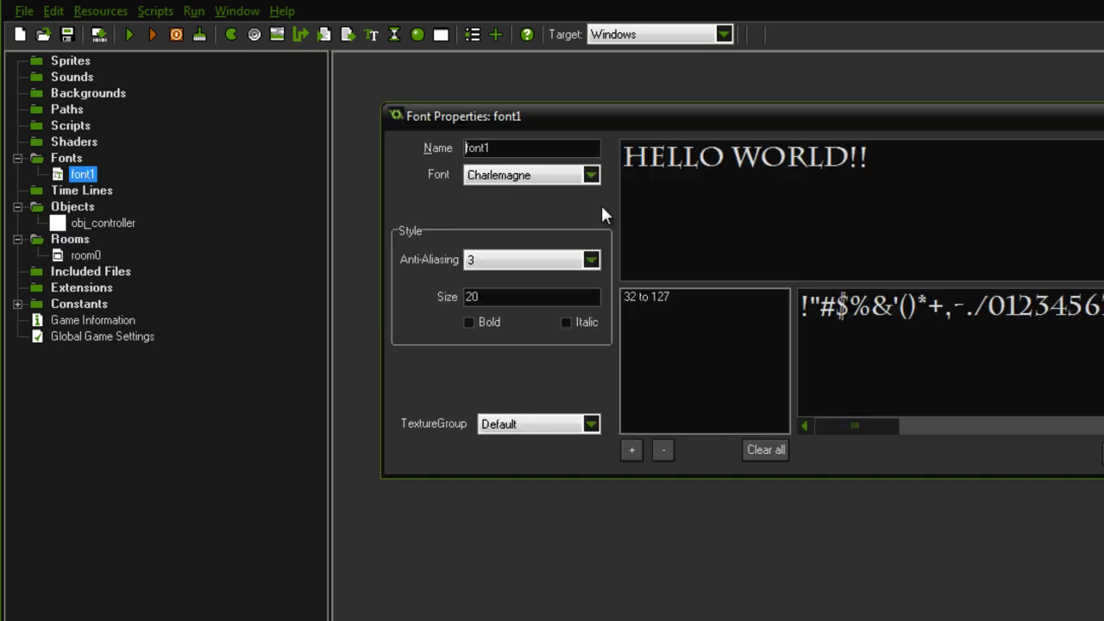
{"action": "left_click_drag", "start_coordinate": [501, 148], "coordinate": [419, 147]}
{"action": "type", "text": "f"}
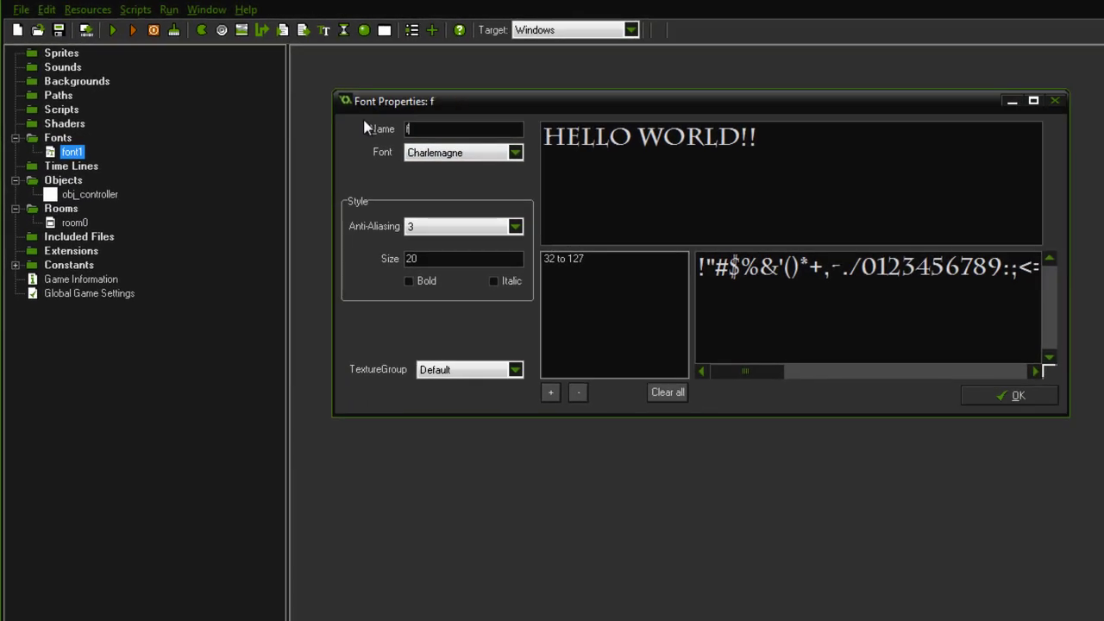
{"action": "type", "text": "_score"}
{"action": "left_click", "coordinate": [1017, 395]}
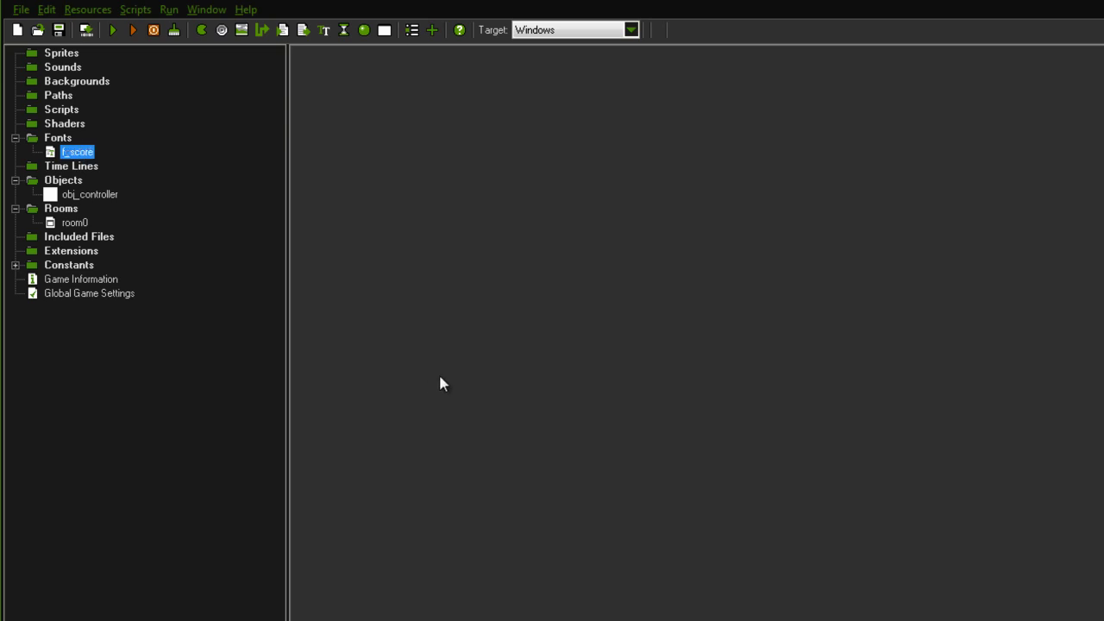
Give obj_controller a Draw event containing an Execute Code action.
{"action": "double_click", "coordinate": [71, 197]}
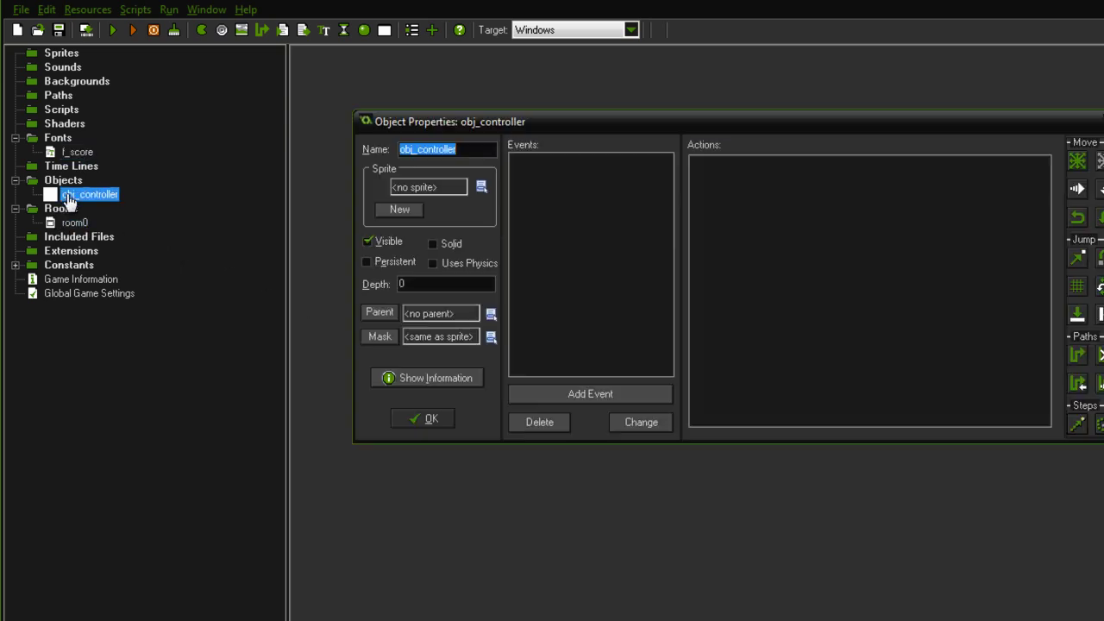
{"action": "left_click", "coordinate": [626, 394]}
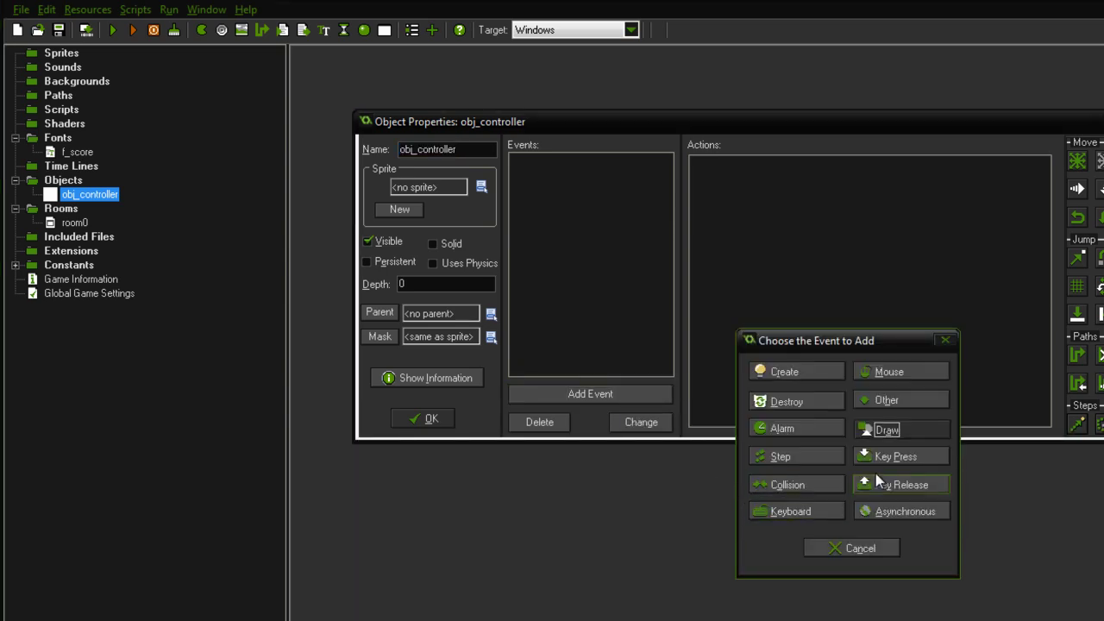
{"action": "left_click", "coordinate": [890, 428]}
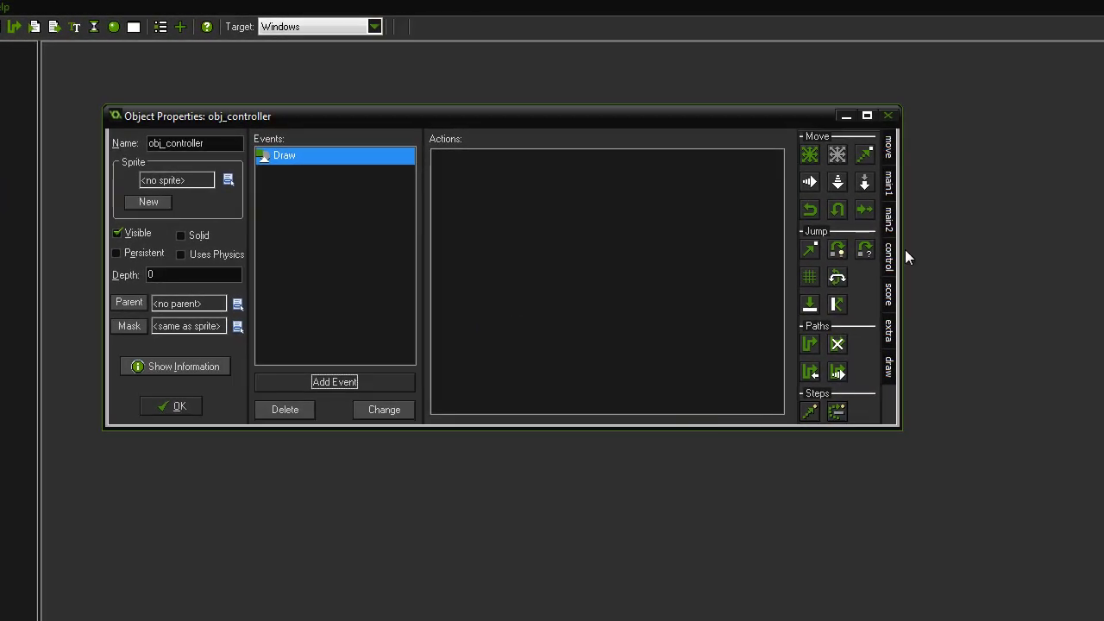
{"action": "left_click", "coordinate": [889, 252]}
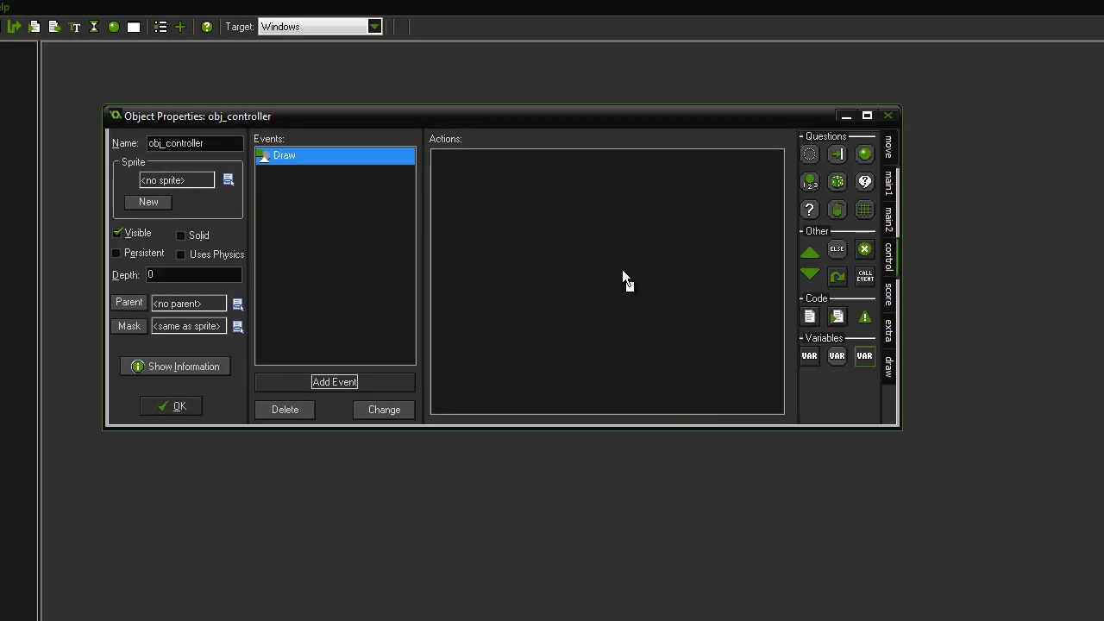
{"action": "left_click_drag", "start_coordinate": [810, 316], "coordinate": [621, 269]}
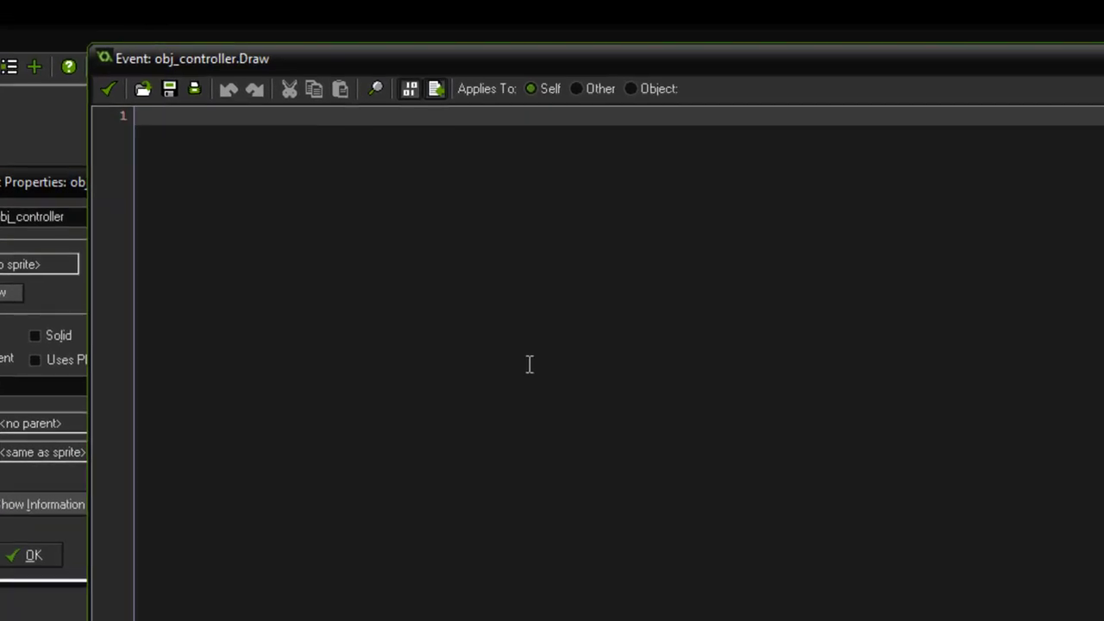
Write draw_set_color(c_black); and draw_set_font(f_score); in the Draw code and save it.
{"action": "type", "text": "draw"}
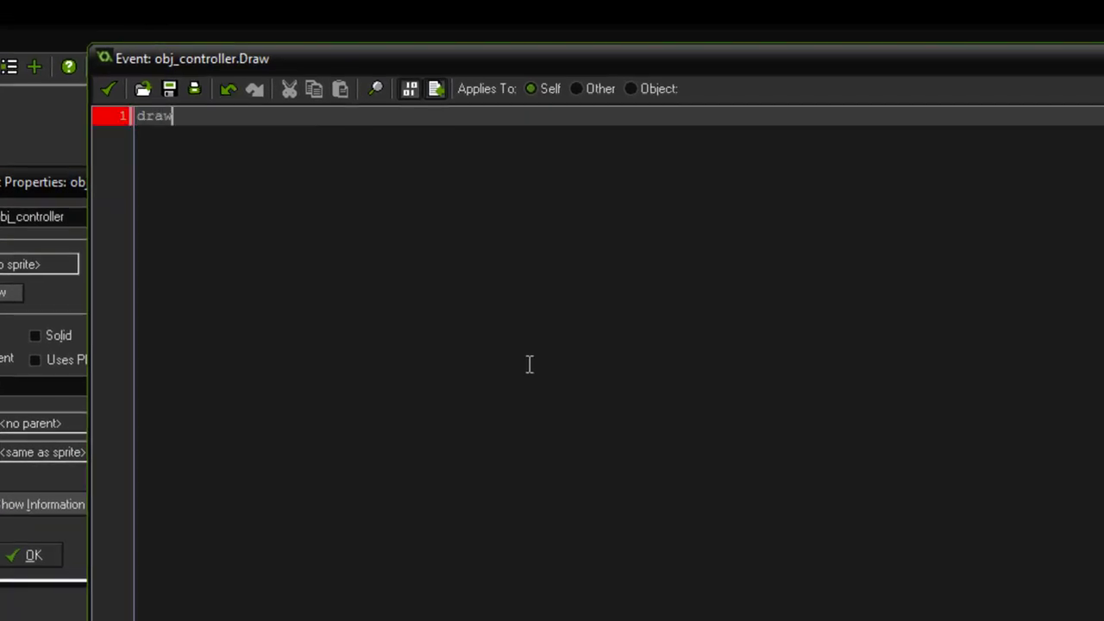
{"action": "type", "text": "_set_"}
{"action": "type", "text": "color"}
{"action": "type", "text": "("}
{"action": "type", "text": "c)_"}
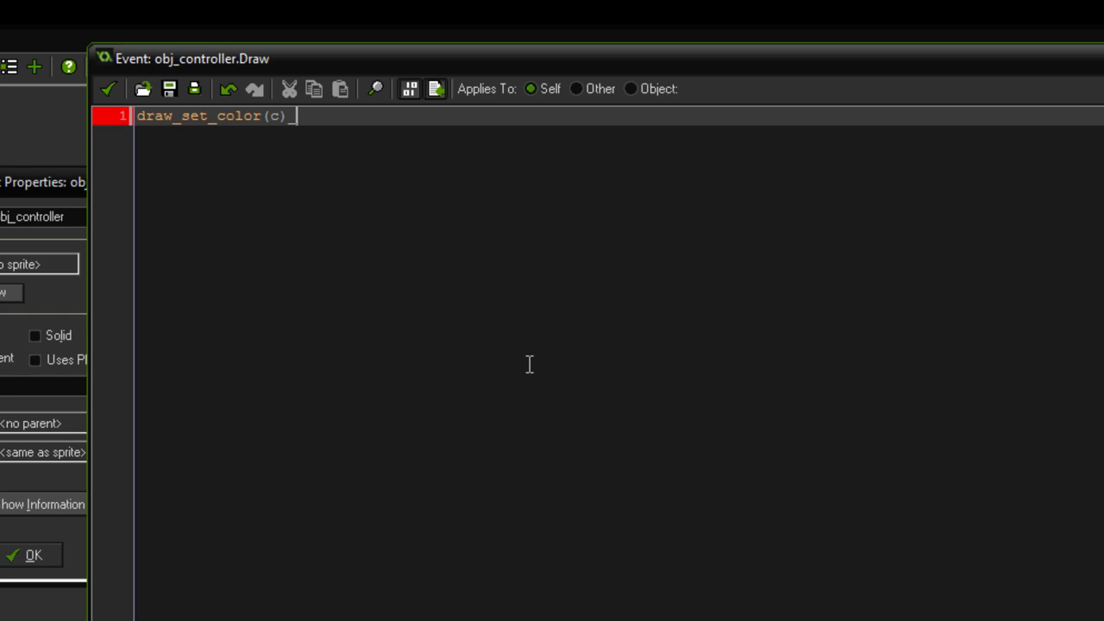
{"action": "key", "text": "BackSpace"}
{"action": "key", "text": "BackSpace"}
{"action": "key", "text": "BackSpace"}
{"action": "type", "text": "c_black"}
{"action": "type", "text": ");"}
{"action": "key", "text": "Return"}
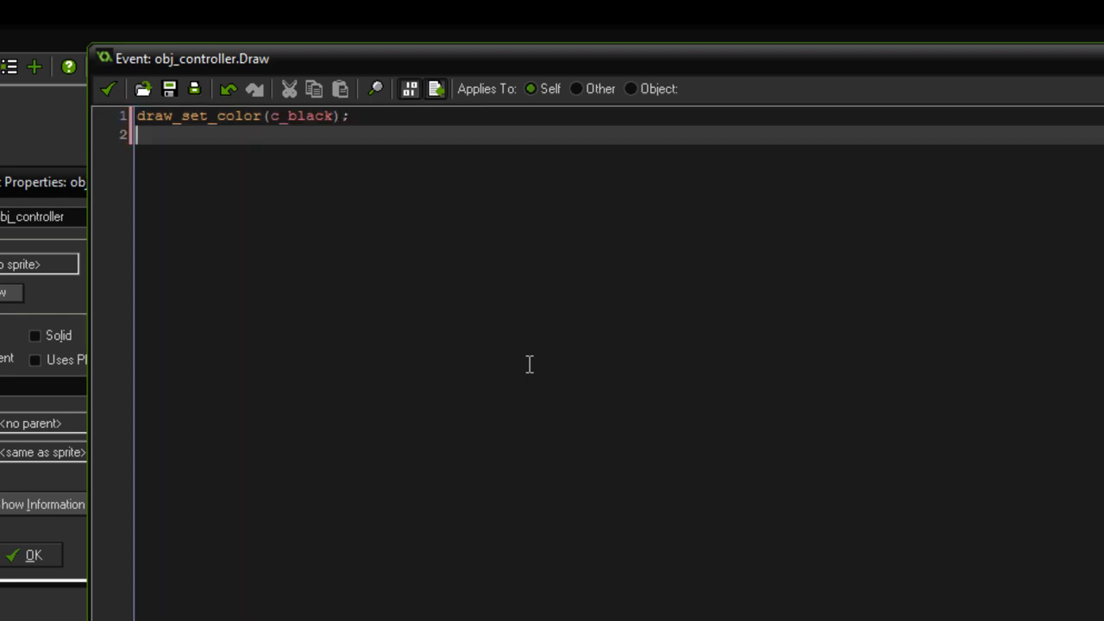
{"action": "type", "text": "draw"}
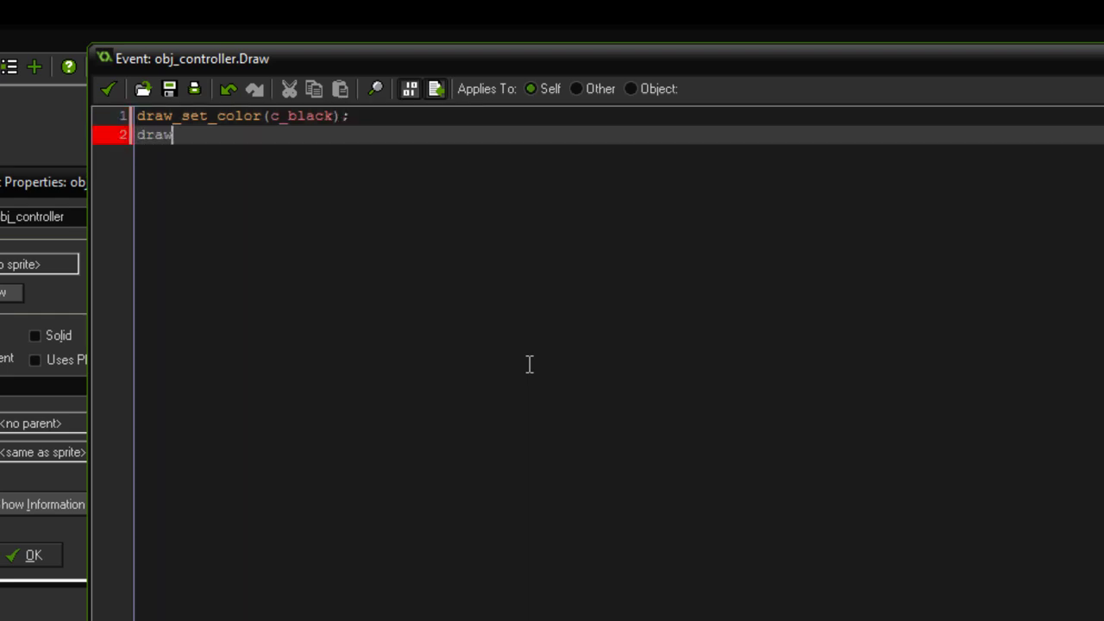
{"action": "type", "text": "_set"}
{"action": "type", "text": "_font"}
{"action": "type", "text": "("}
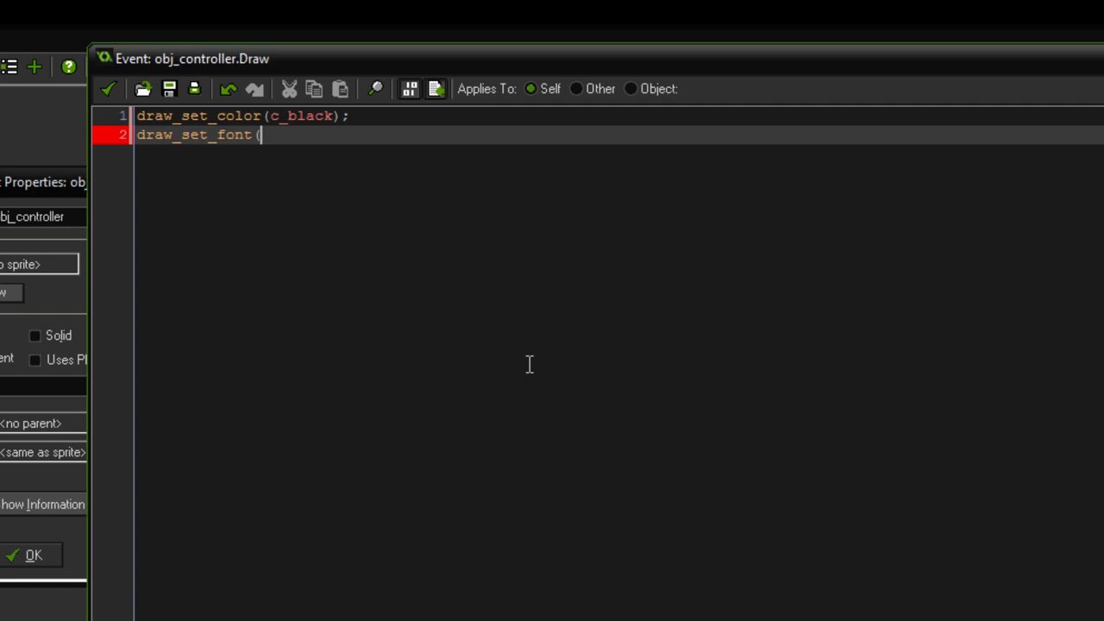
{"action": "type", "text": "f"}
{"action": "type", "text": "_score"}
{"action": "type", "text": ");"}
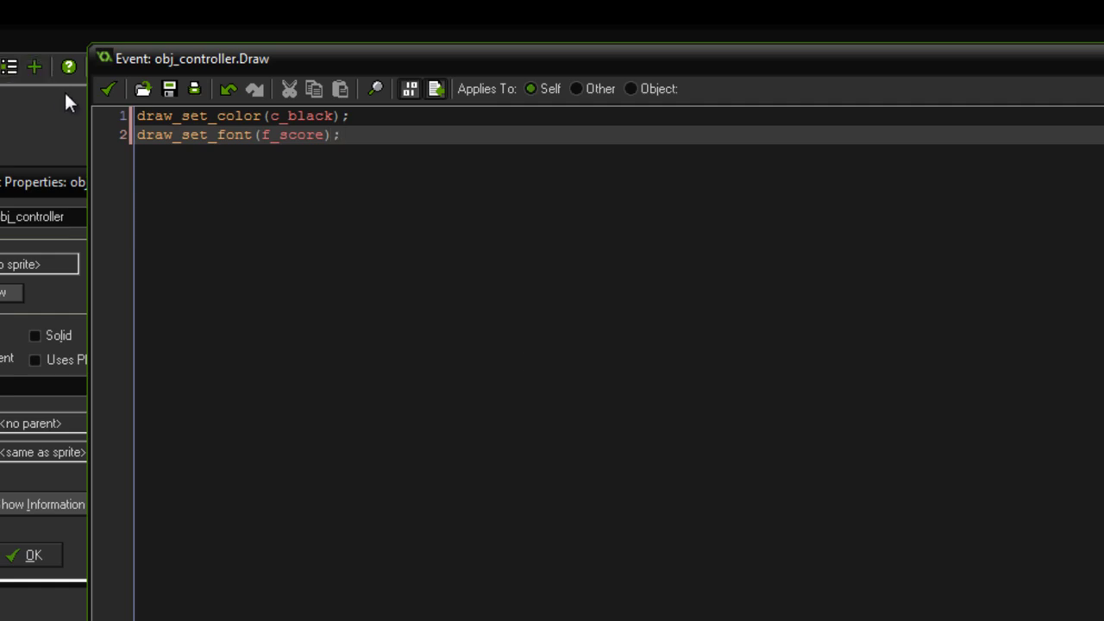
{"action": "left_click", "coordinate": [100, 89]}
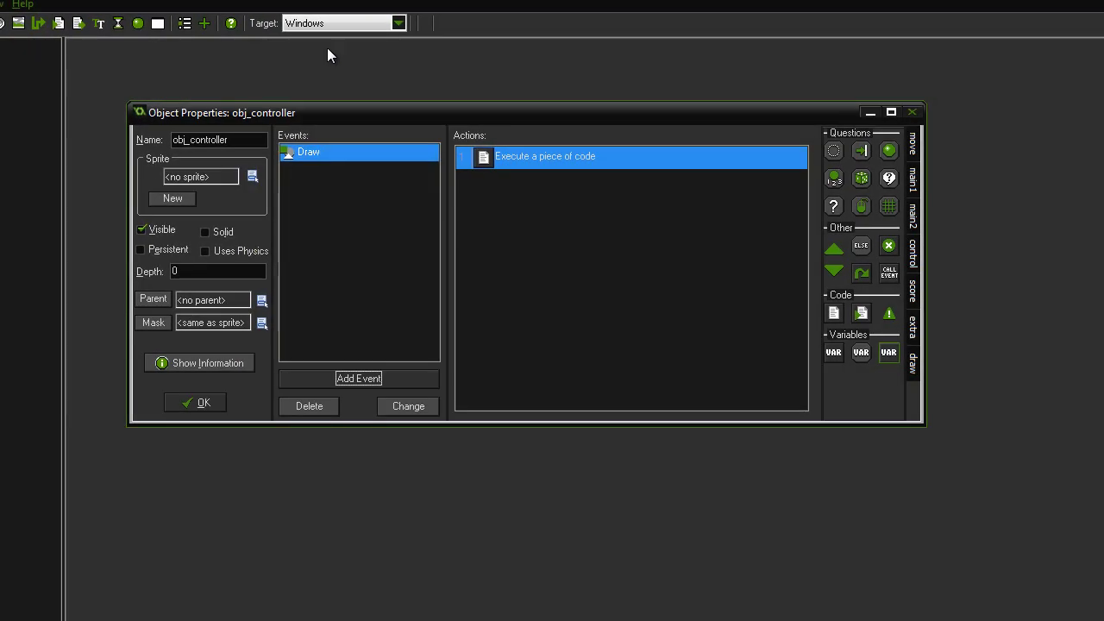
Add a Create event whose code sets score=0.
{"action": "left_click", "coordinate": [433, 376]}
{"action": "left_click", "coordinate": [565, 360]}
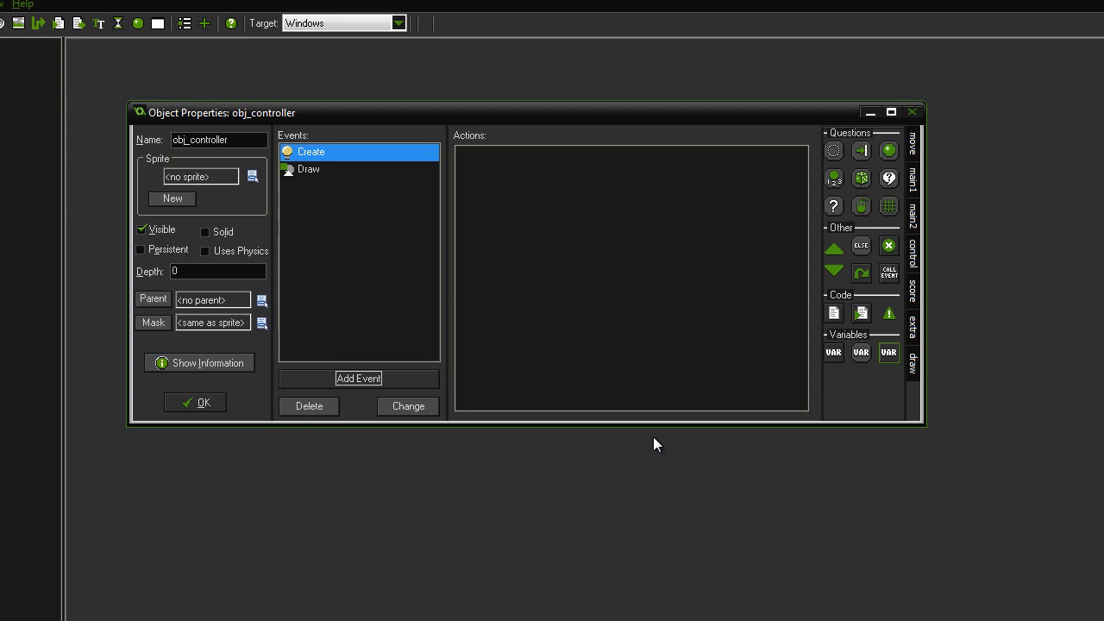
{"action": "left_click", "coordinate": [915, 246]}
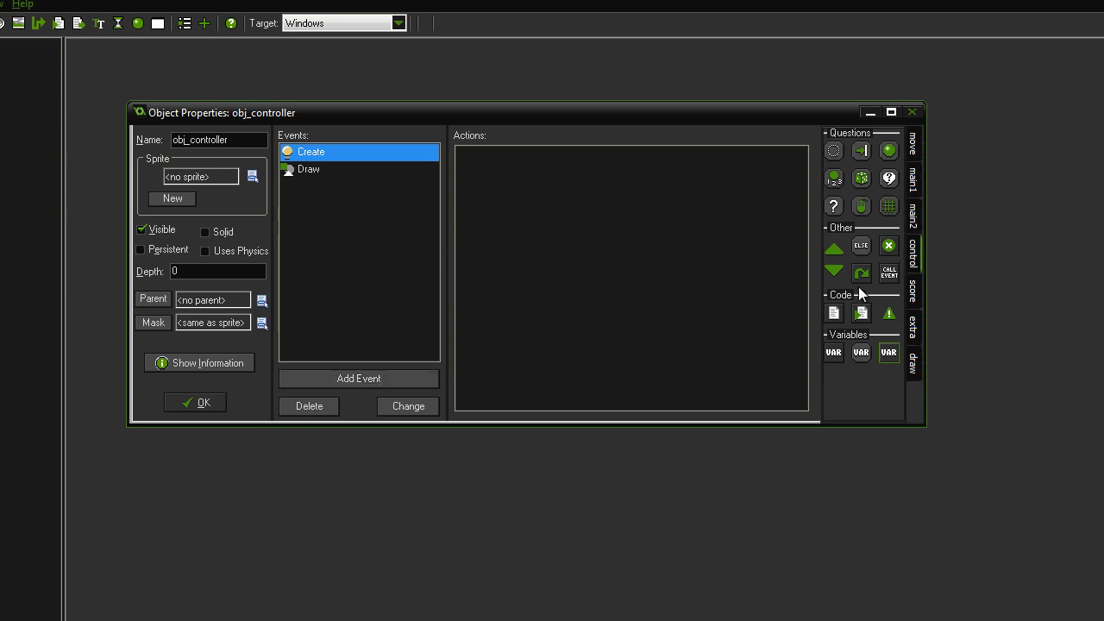
{"action": "left_click_drag", "start_coordinate": [832, 312], "coordinate": [618, 224]}
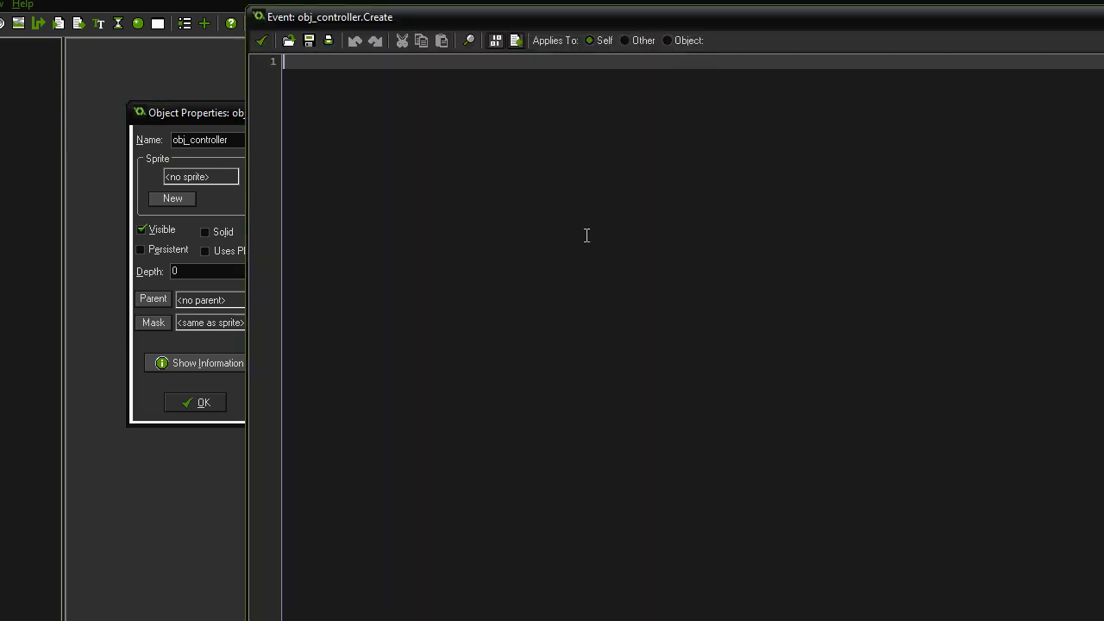
{"action": "type", "text": "scc"}
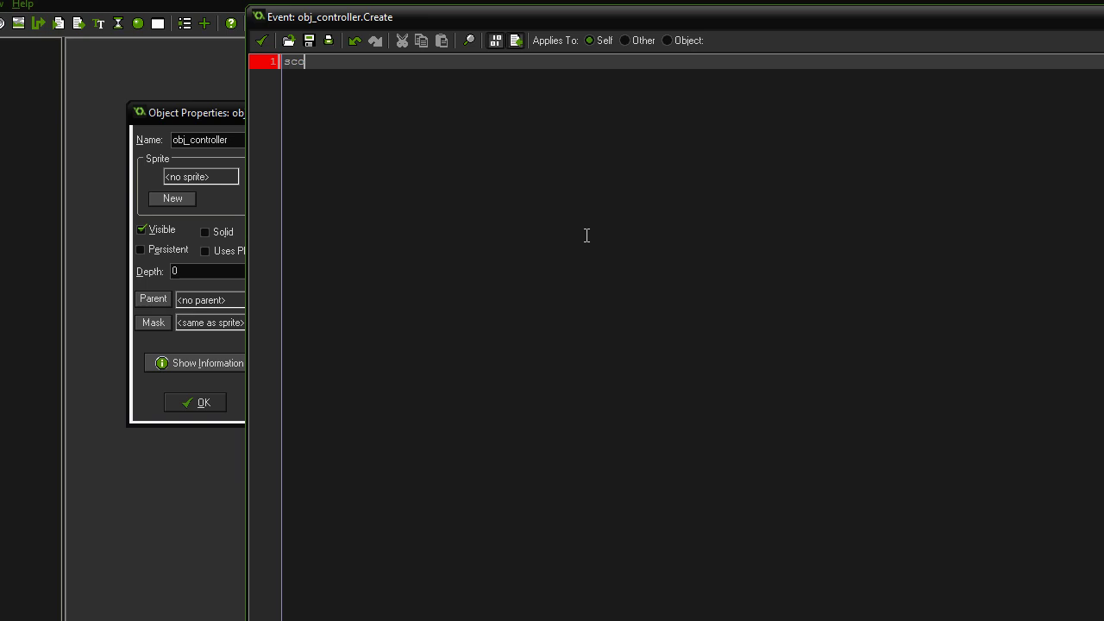
{"action": "key", "text": "BackSpace"}
{"action": "type", "text": "ore="}
{"action": "type", "text": "0"}
{"action": "left_click", "coordinate": [260, 43]}
Reopen the Draw event's code to review it, then close it.
{"action": "left_click", "coordinate": [342, 172]}
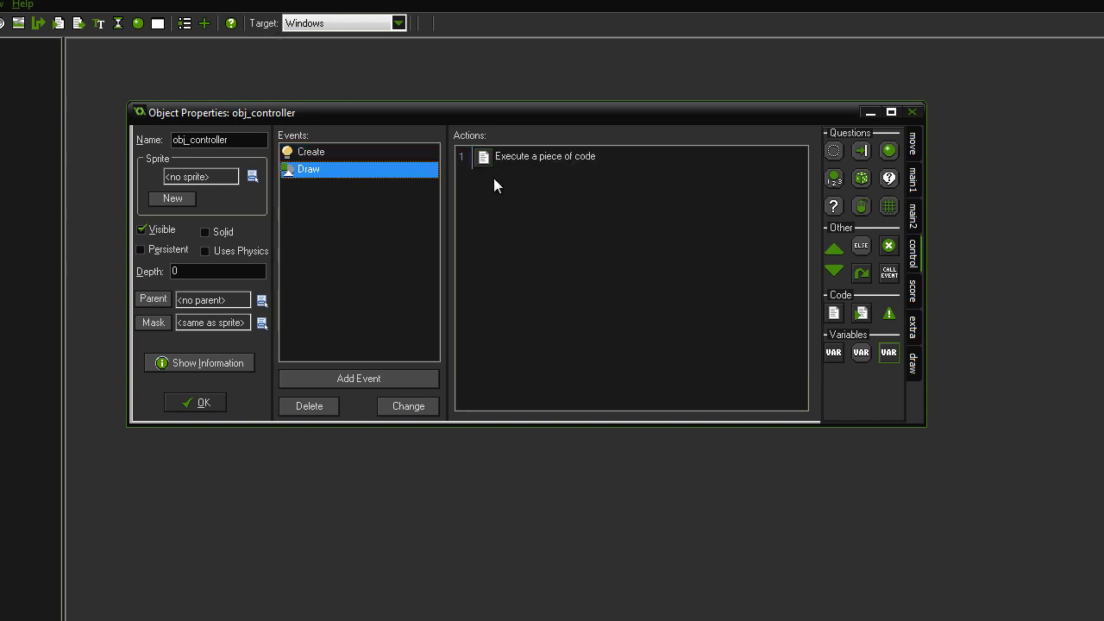
{"action": "double_click", "coordinate": [574, 157]}
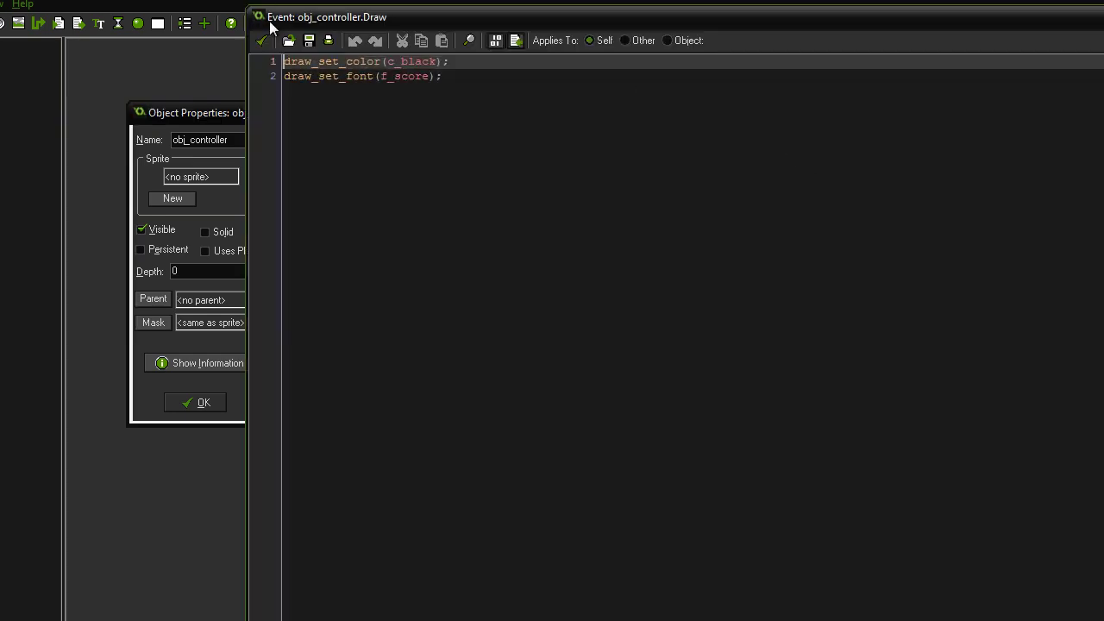
{"action": "key", "text": "Escape"}
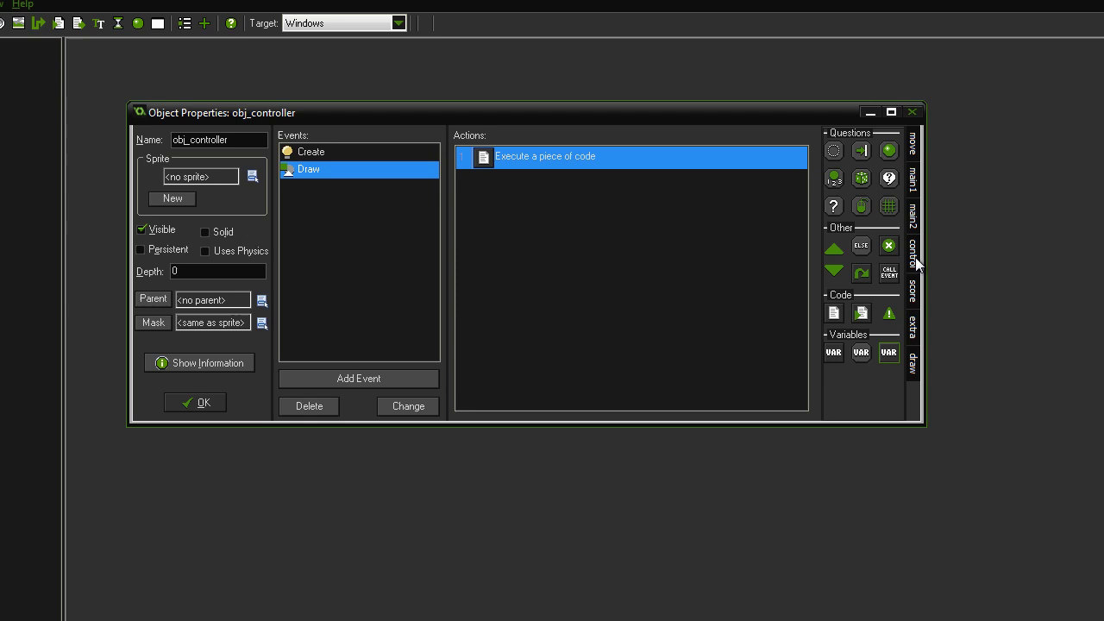
Add a Draw Score action at x view_xview+10, y view_yview+5.
{"action": "left_click", "coordinate": [911, 290]}
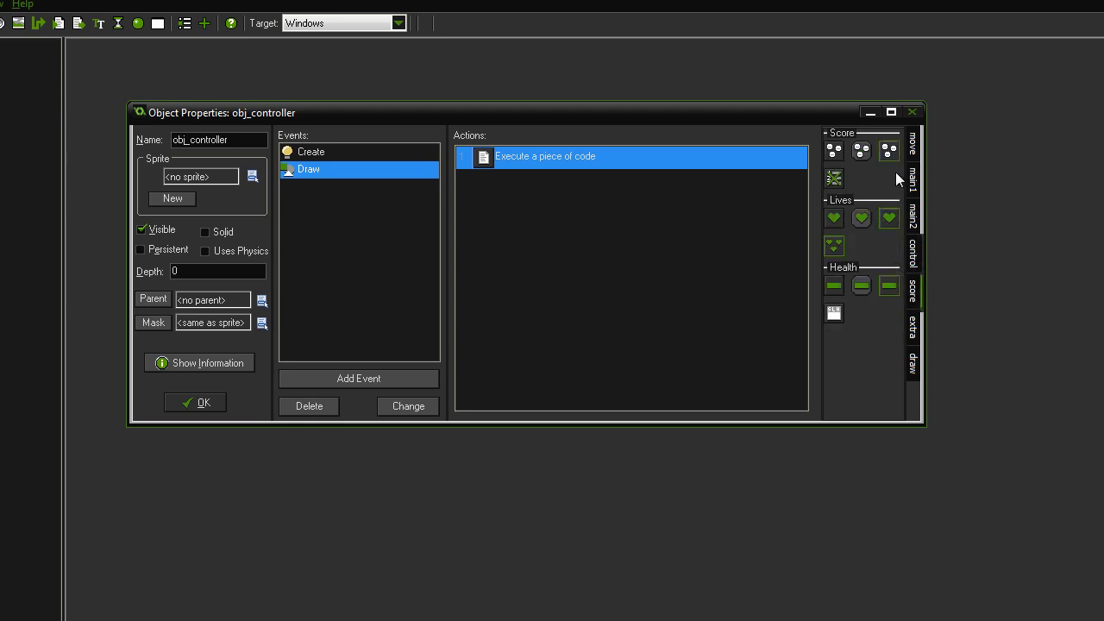
{"action": "left_click_drag", "start_coordinate": [888, 150], "coordinate": [606, 248]}
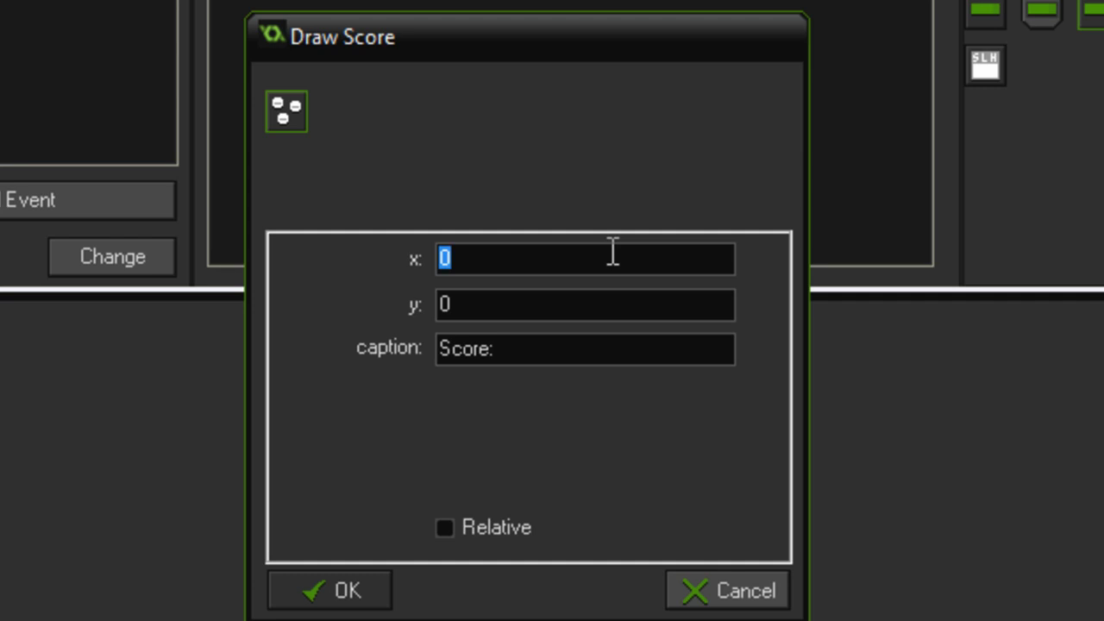
{"action": "type", "text": "v"}
{"action": "type", "text": "iew_x"}
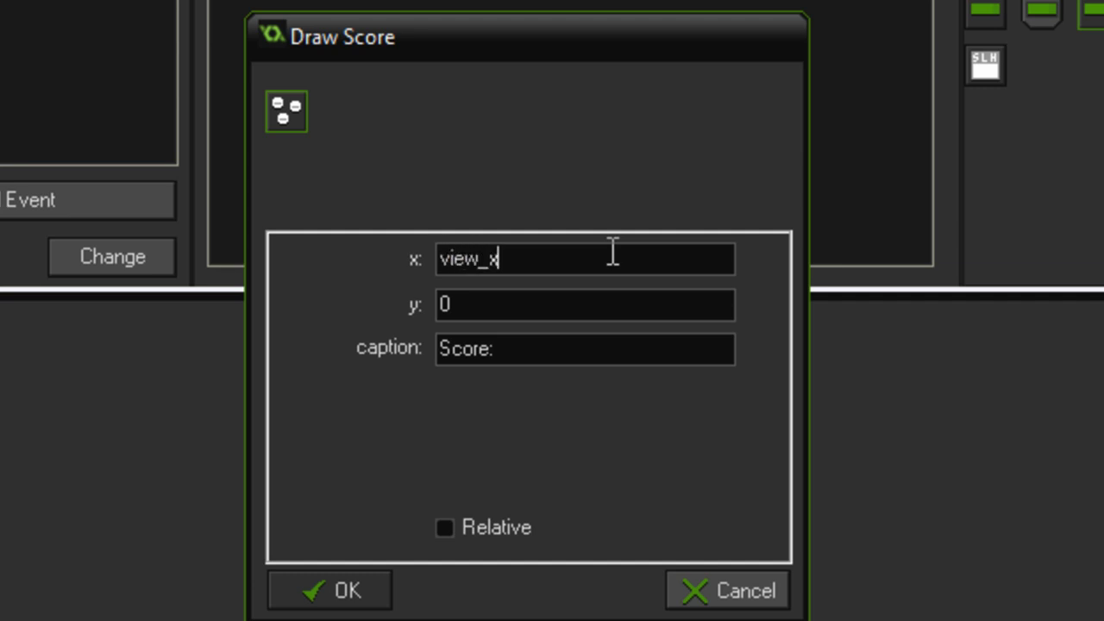
{"action": "type", "text": "view"}
{"action": "type", "text": "+"}
{"action": "type", "text": "10"}
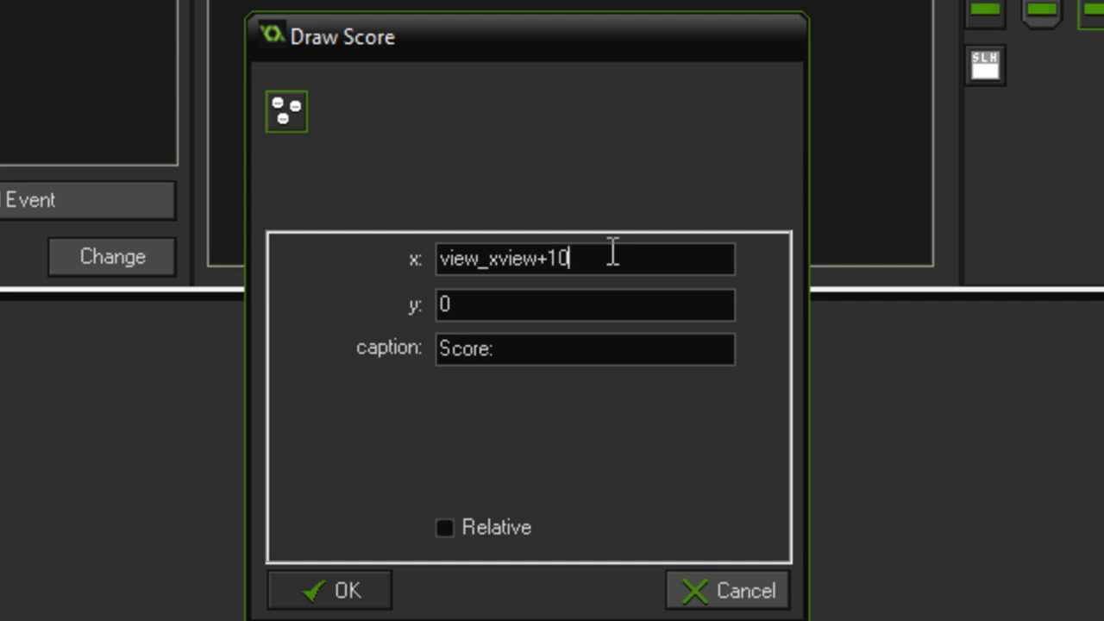
{"action": "key", "text": "Tab"}
{"action": "type", "text": "view"}
{"action": "type", "text": "_yview"}
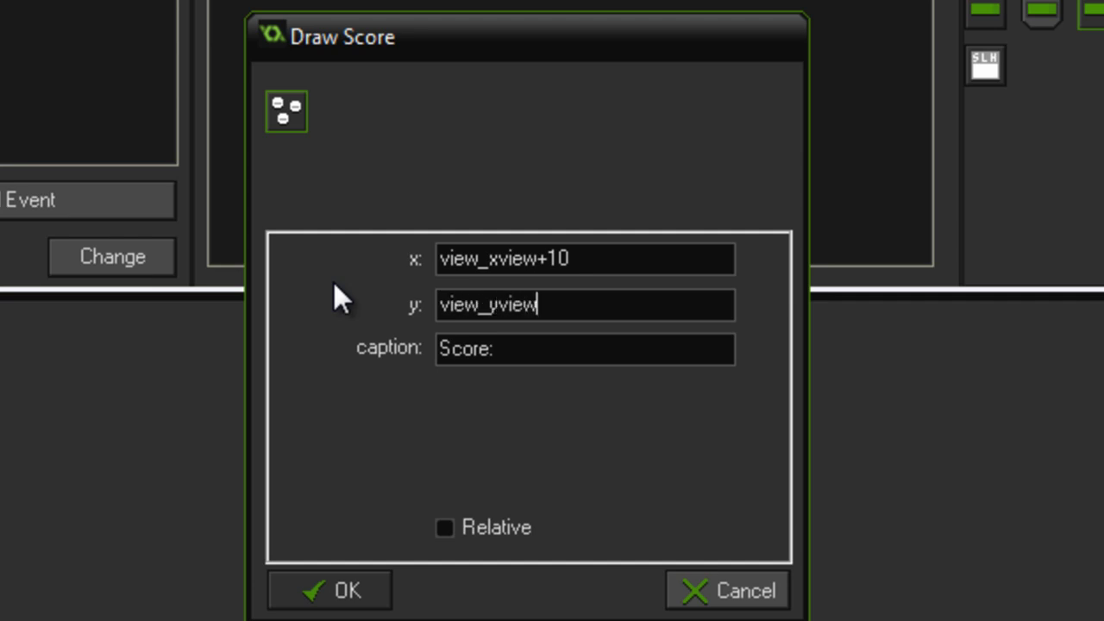
{"action": "type", "text": "+5"}
Place an obj_controller instance in room0 and run the game showing SCORE: 0.
{"action": "left_click", "coordinate": [376, 587]}
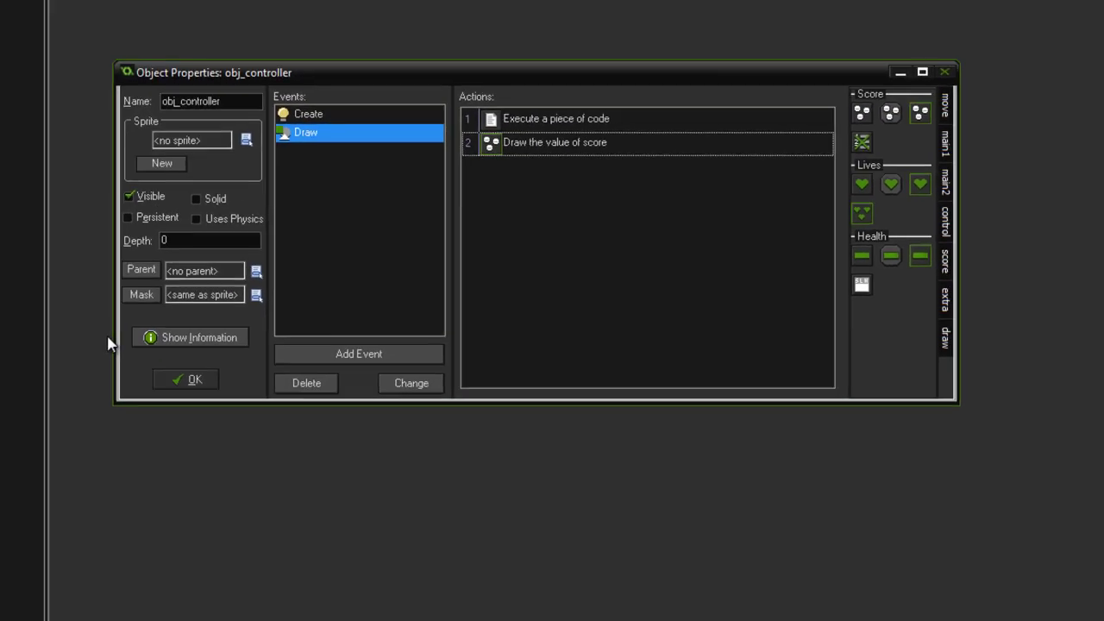
{"action": "left_click", "coordinate": [188, 380]}
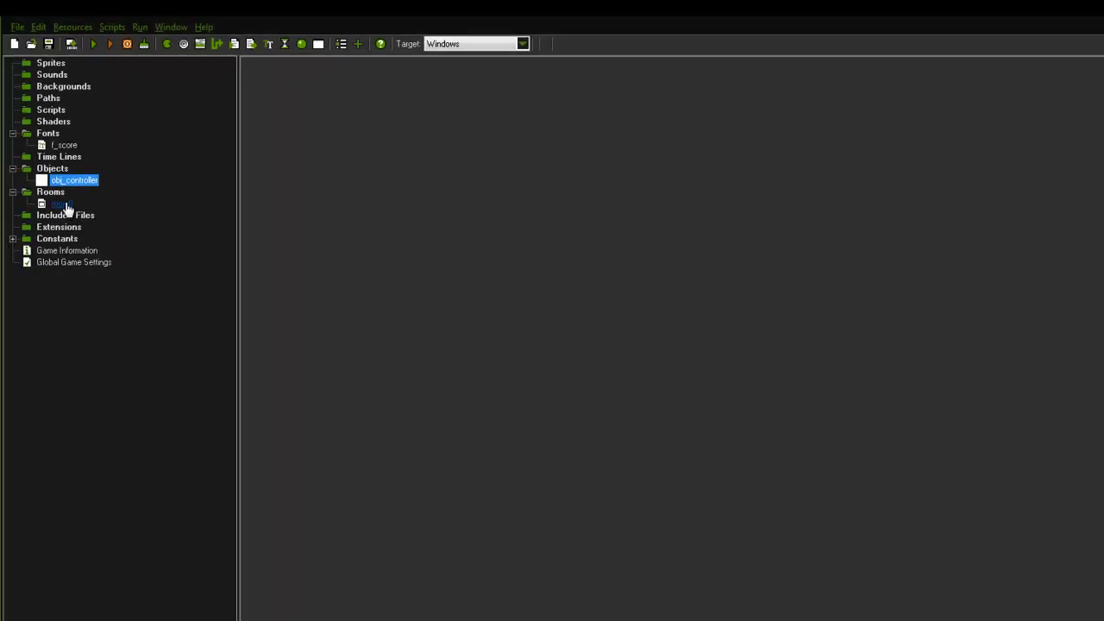
{"action": "double_click", "coordinate": [67, 206]}
{"action": "left_click", "coordinate": [440, 289]}
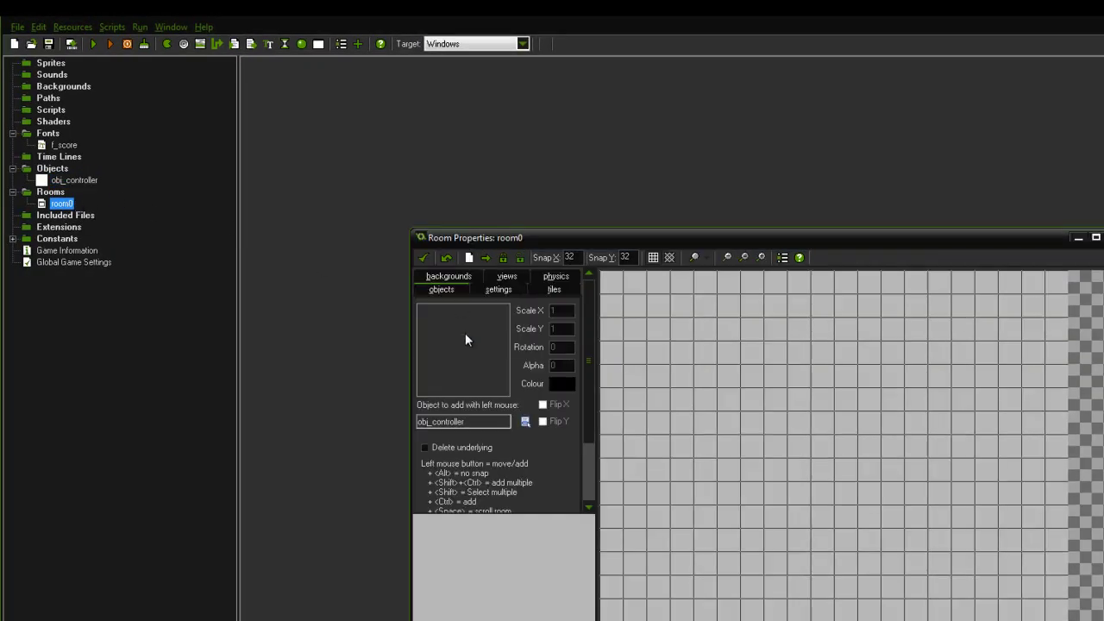
{"action": "left_click", "coordinate": [465, 338]}
{"action": "left_click", "coordinate": [491, 341]}
{"action": "left_click", "coordinate": [629, 323]}
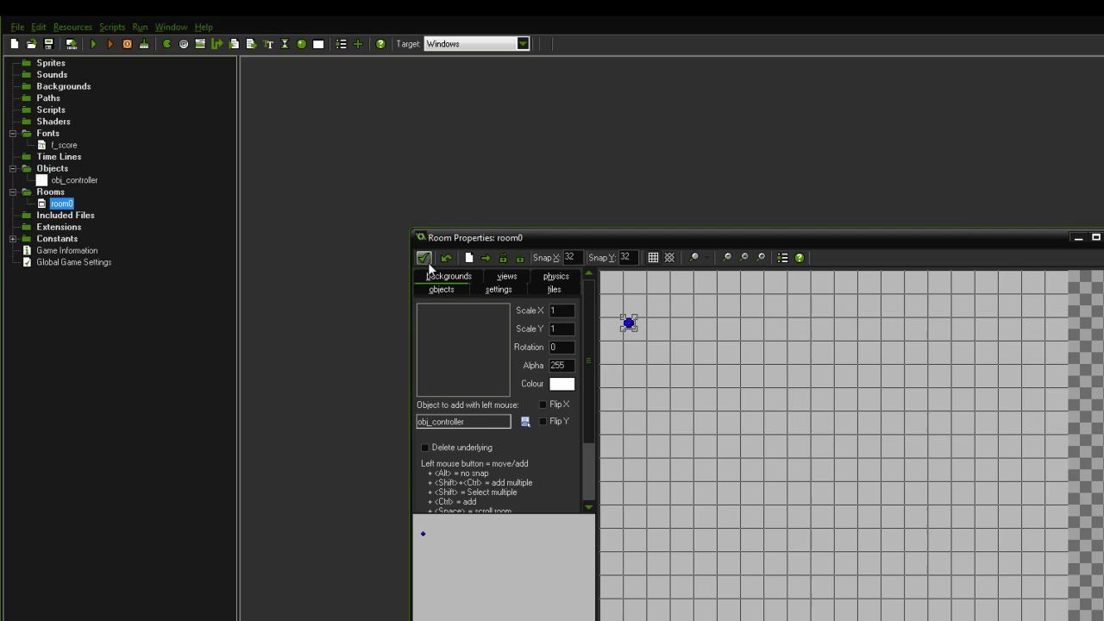
{"action": "left_click", "coordinate": [423, 258]}
{"action": "left_click", "coordinate": [93, 43]}
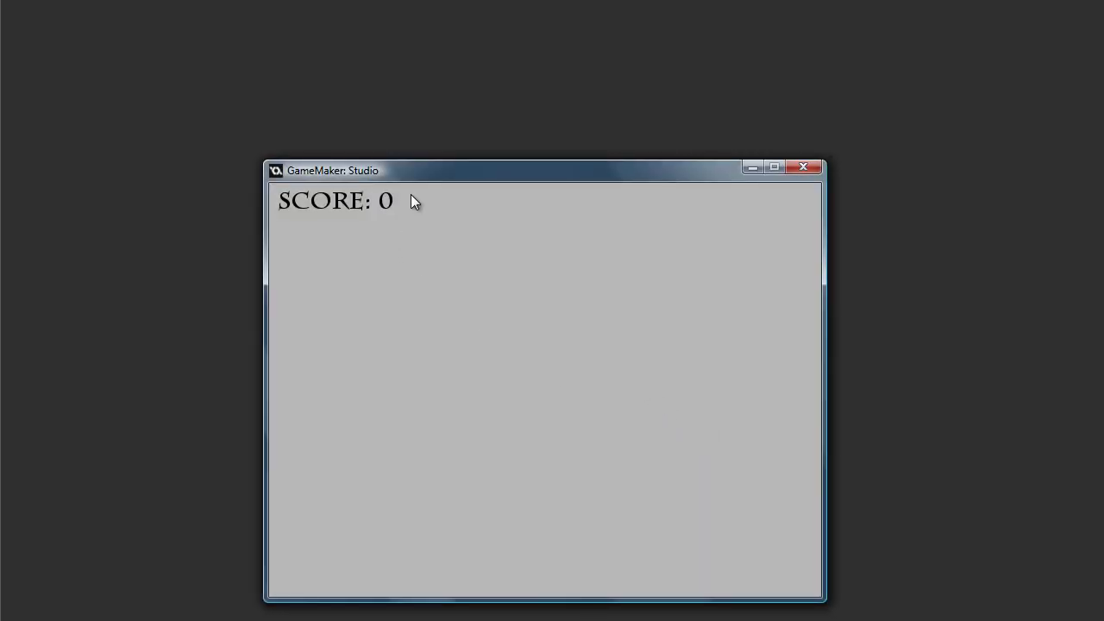
Close the game and add a keyboard A-key event to obj_controller.
{"action": "left_click", "coordinate": [810, 169]}
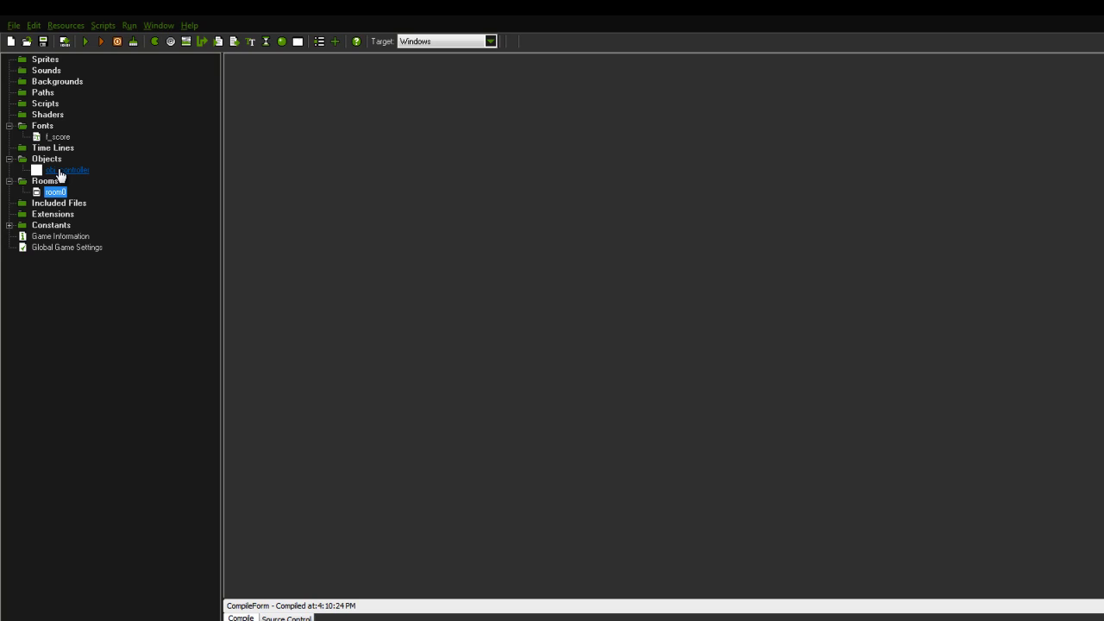
{"action": "double_click", "coordinate": [60, 171]}
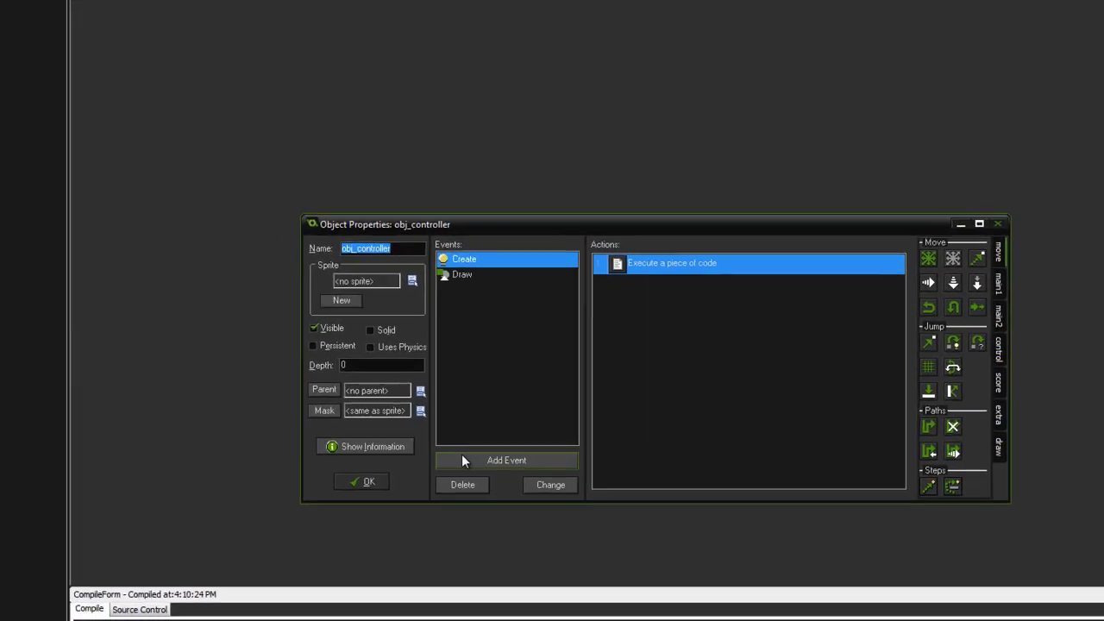
{"action": "left_click", "coordinate": [587, 481]}
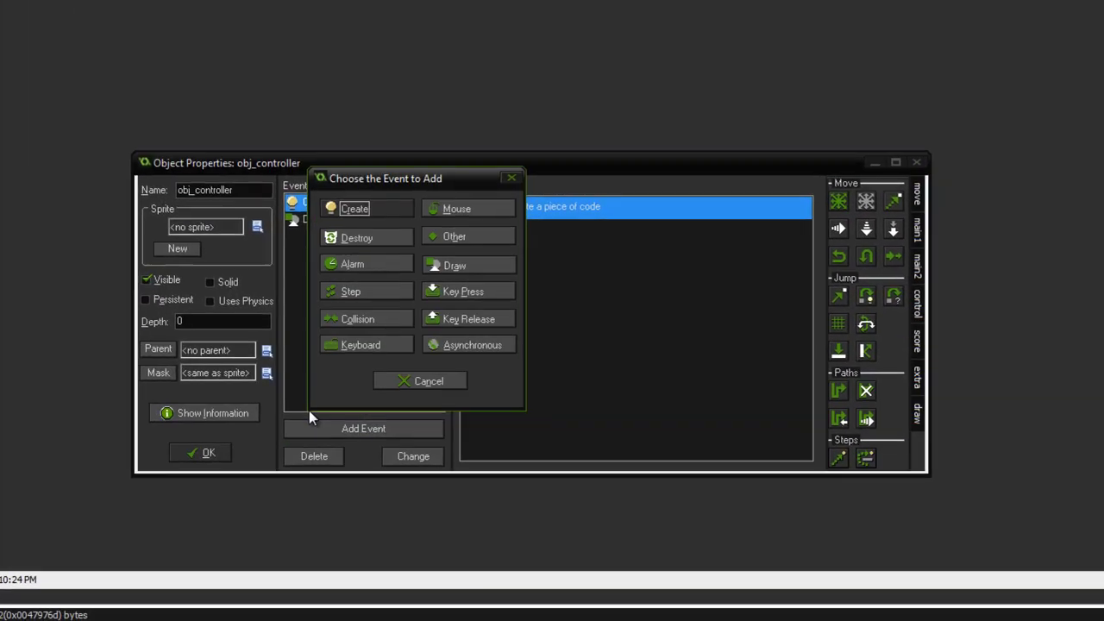
{"action": "left_click", "coordinate": [399, 346]}
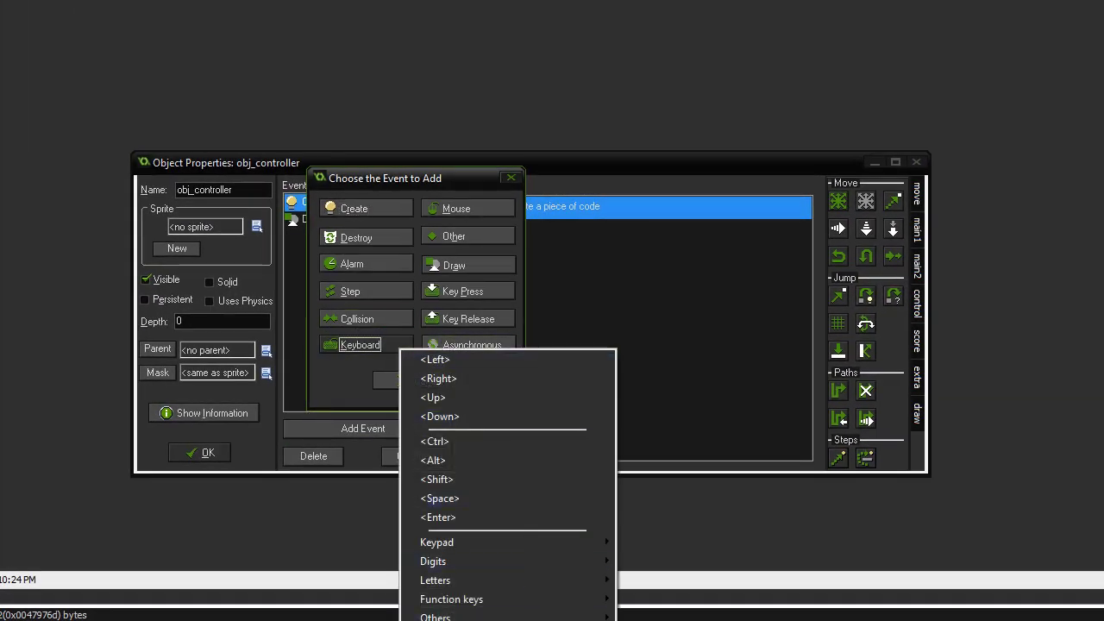
{"action": "mouse_move", "coordinate": [436, 580]}
{"action": "left_click", "coordinate": [636, 580]}
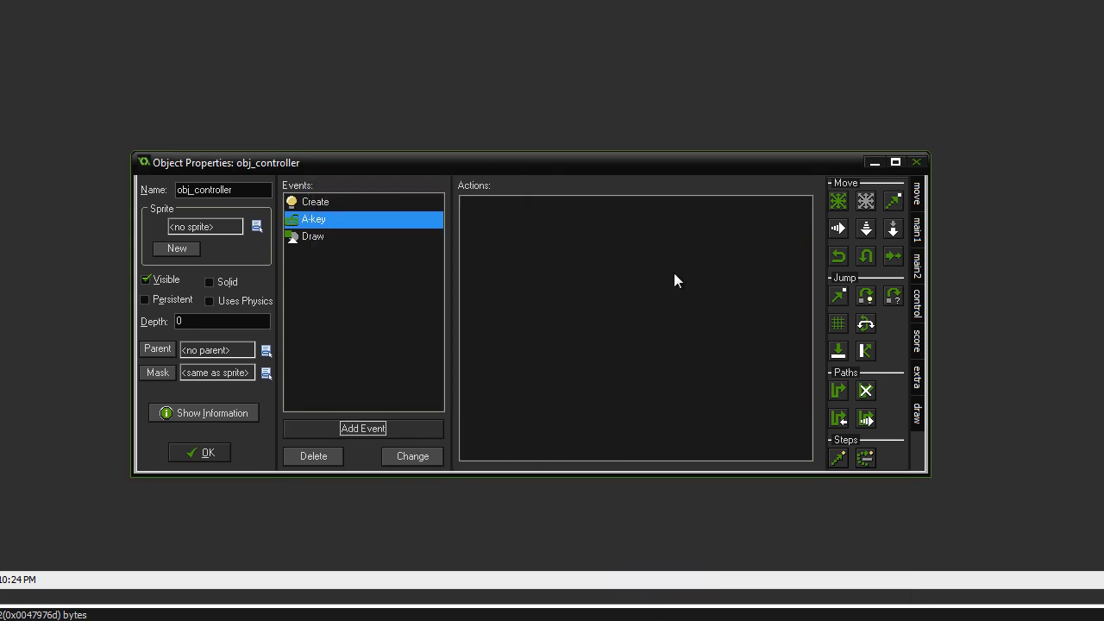
Add a Set Score action of +1 with Relative checked to the A-key event.
{"action": "left_click", "coordinate": [917, 343]}
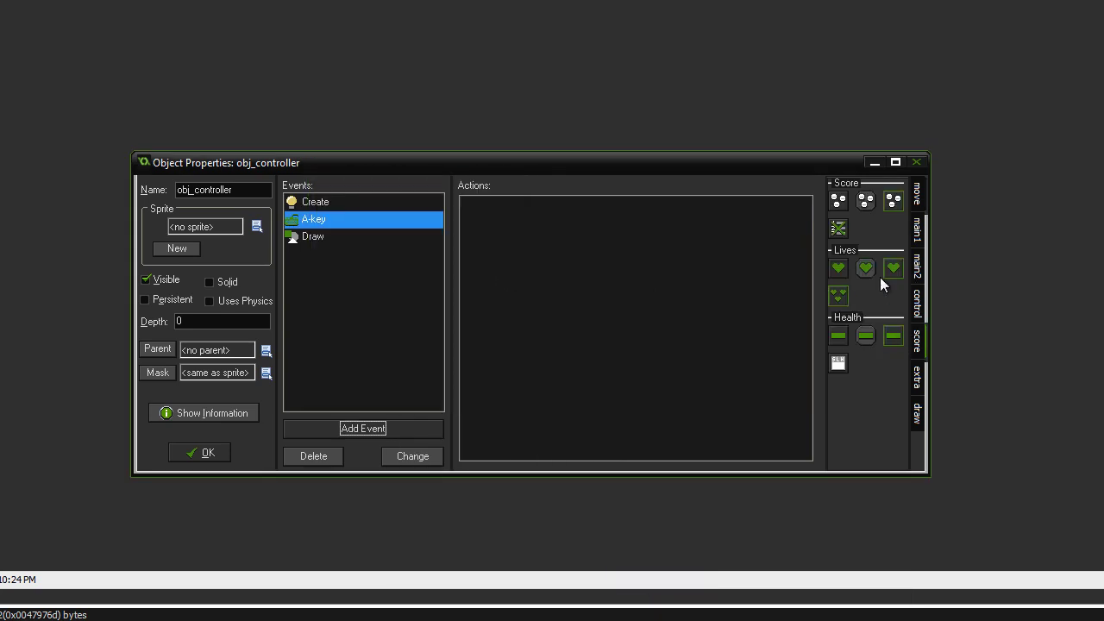
{"action": "left_click_drag", "start_coordinate": [840, 200], "coordinate": [720, 248]}
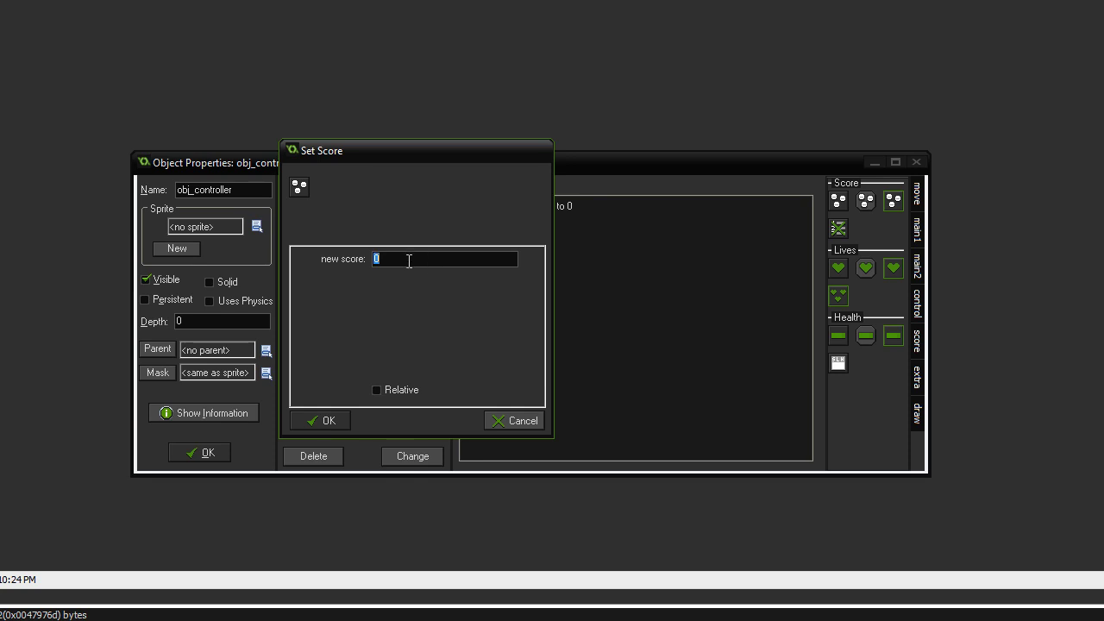
{"action": "type", "text": "="}
{"action": "key", "text": "BackSpace"}
{"action": "type", "text": "+"}
{"action": "type", "text": "1"}
{"action": "left_click", "coordinate": [376, 389]}
{"action": "left_click", "coordinate": [338, 421]}
{"action": "left_click", "coordinate": [199, 451]}
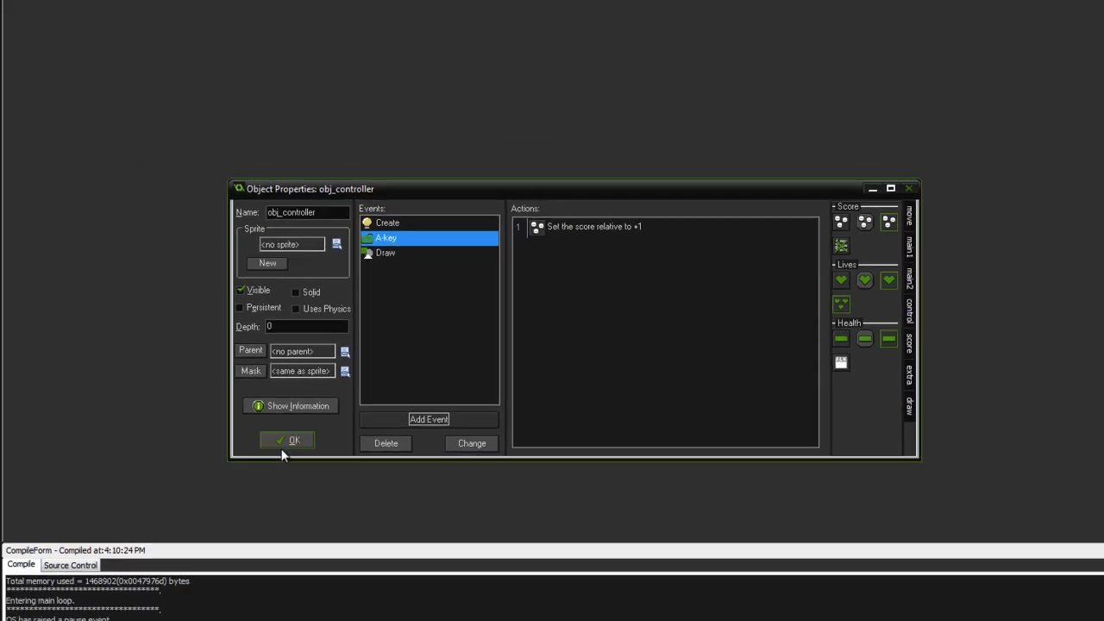
Run the game and hold the A key so the displayed score climbs steadily.
{"action": "left_click", "coordinate": [53, 22]}
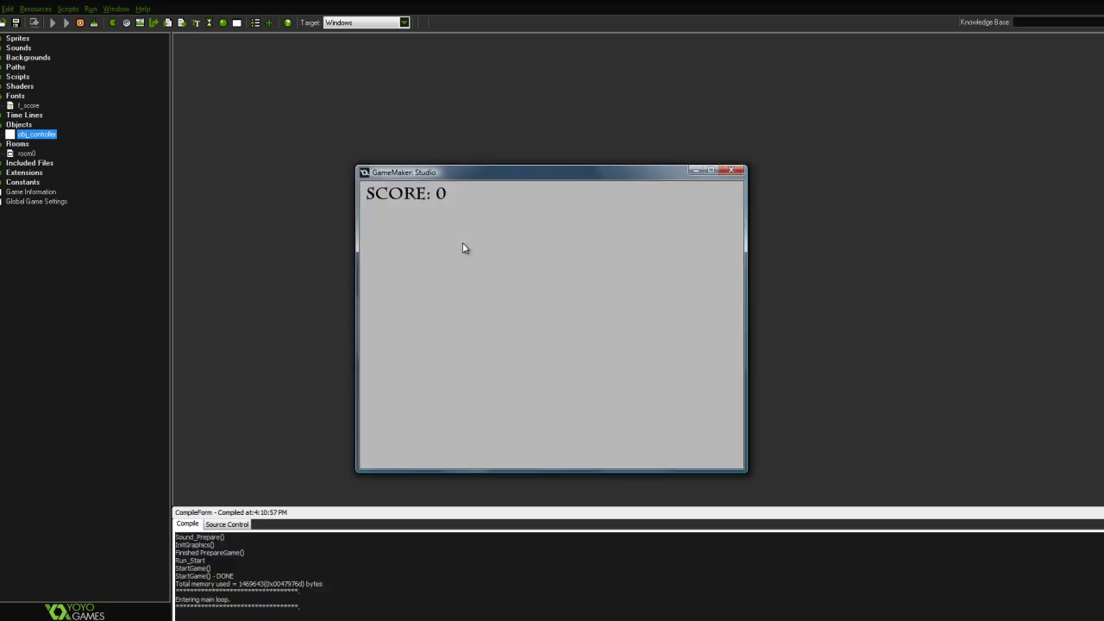
{"action": "left_click", "coordinate": [463, 244]}
{"action": "left_click", "coordinate": [463, 248]}
{"action": "left_click", "coordinate": [463, 248]}
{"action": "left_click_drag", "start_coordinate": [464, 245], "coordinate": [464, 245]}
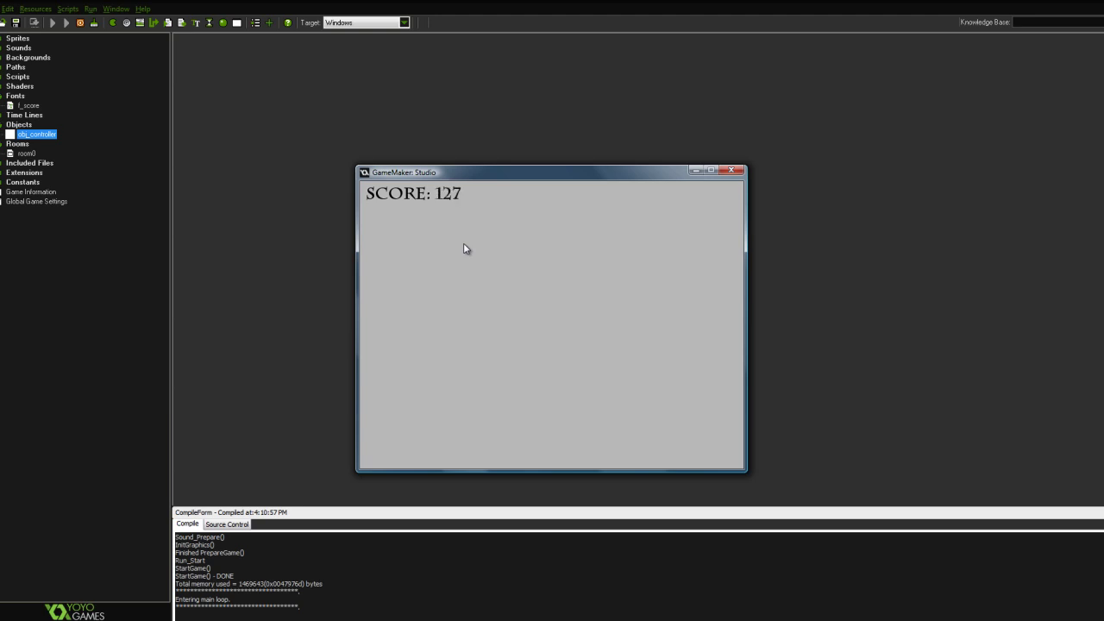